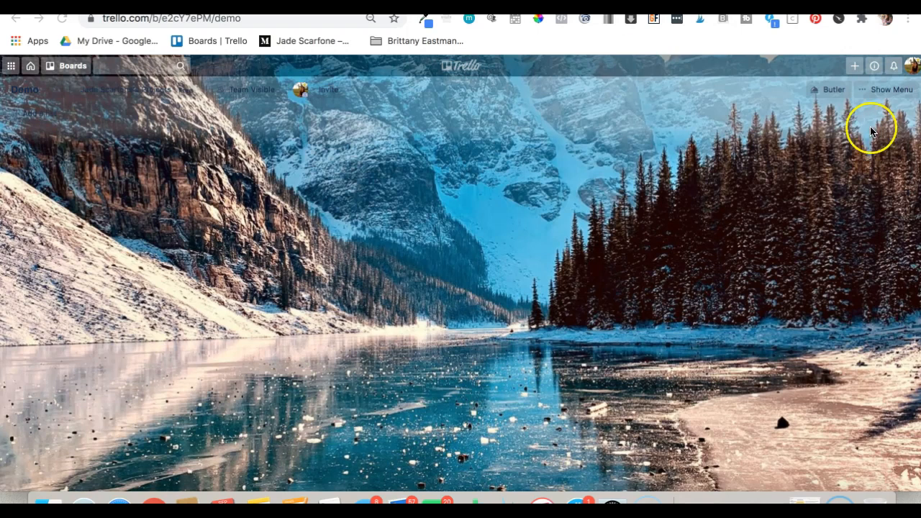
Search the Unsplash photos for the board background with the term "pink".
{"action": "left_click", "coordinate": [890, 92]}
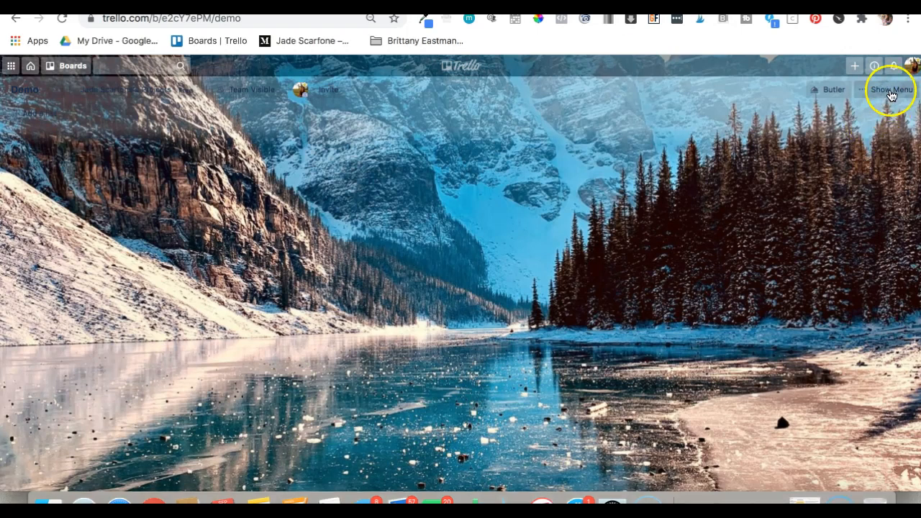
{"action": "left_click", "coordinate": [891, 92]}
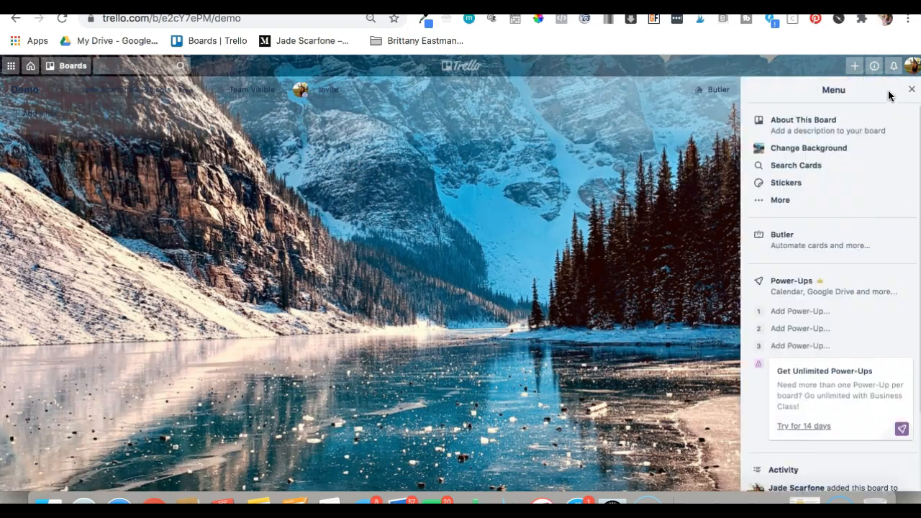
{"action": "left_click", "coordinate": [838, 149]}
{"action": "left_click", "coordinate": [792, 148]}
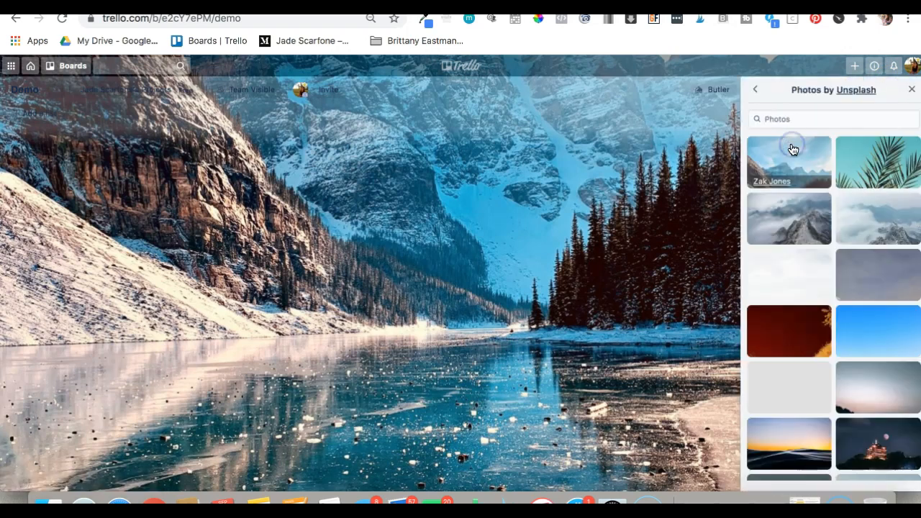
{"action": "scroll", "coordinate": [843, 148], "scroll_direction": "down", "scroll_amount": 3}
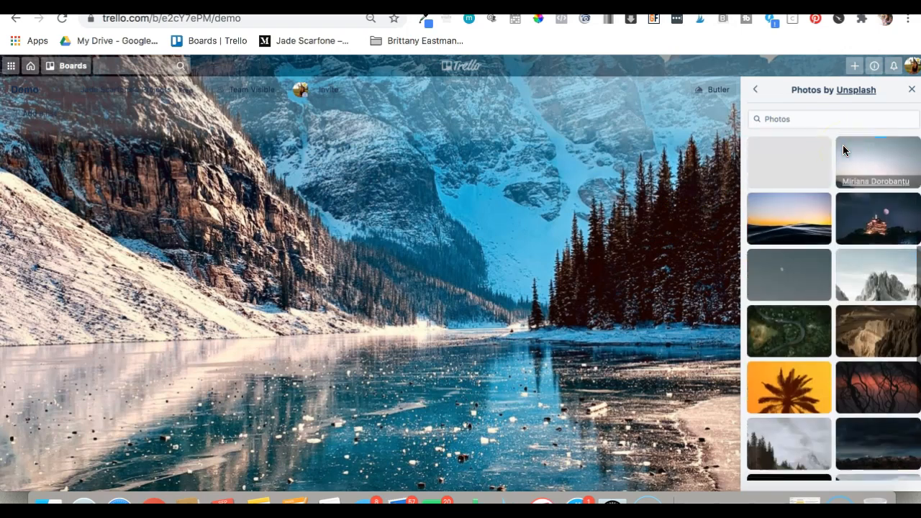
{"action": "scroll", "coordinate": [843, 148], "scroll_direction": "up", "scroll_amount": 3}
{"action": "left_click", "coordinate": [771, 116]}
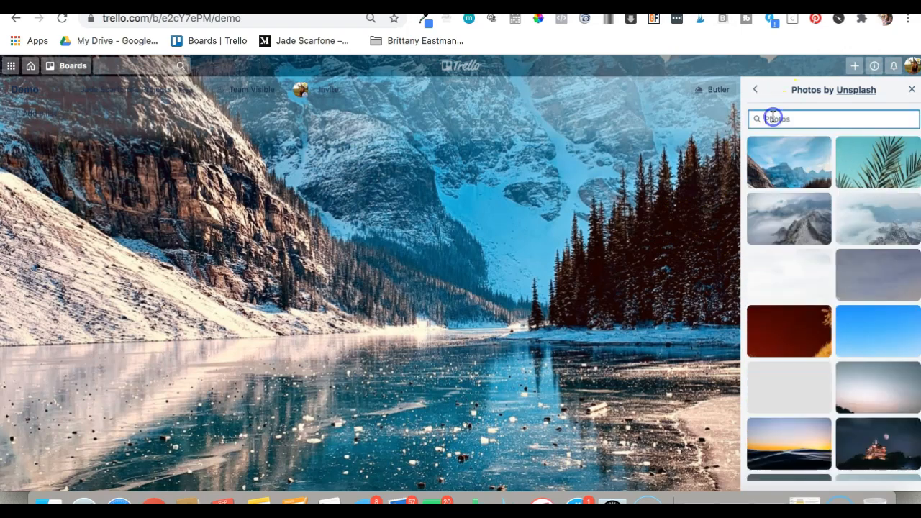
{"action": "type", "text": "pl"}
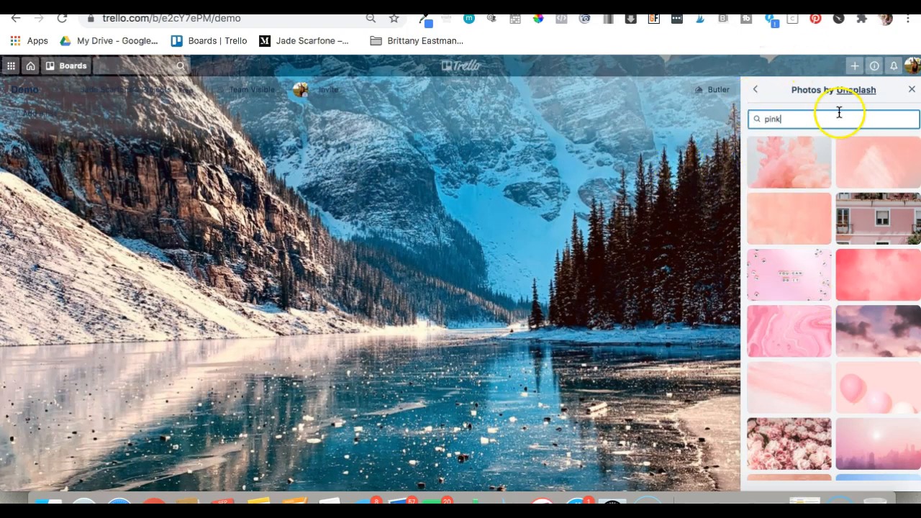
Set the pale pink marbled photo from the search results as the board background and close the board menu.
{"action": "scroll", "coordinate": [848, 324], "scroll_direction": "down", "scroll_amount": 3}
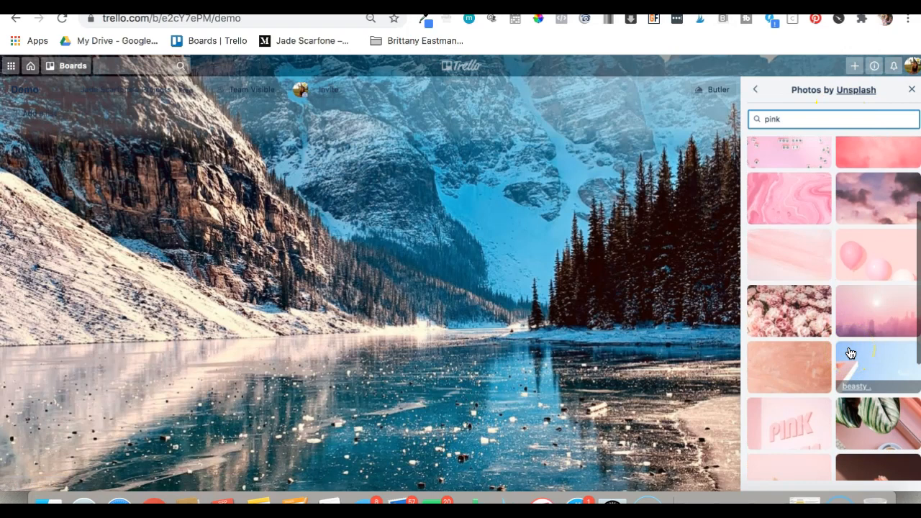
{"action": "scroll", "coordinate": [764, 305], "scroll_direction": "down", "scroll_amount": 5}
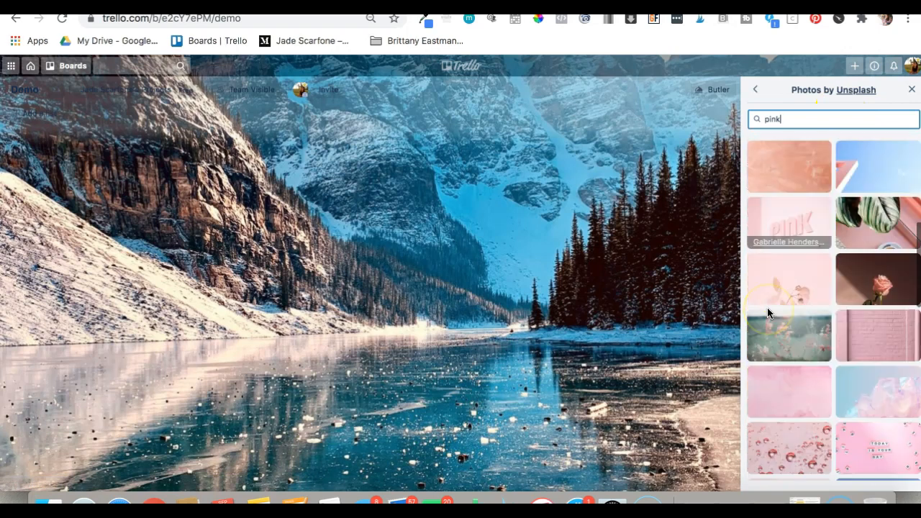
{"action": "left_click", "coordinate": [771, 360]}
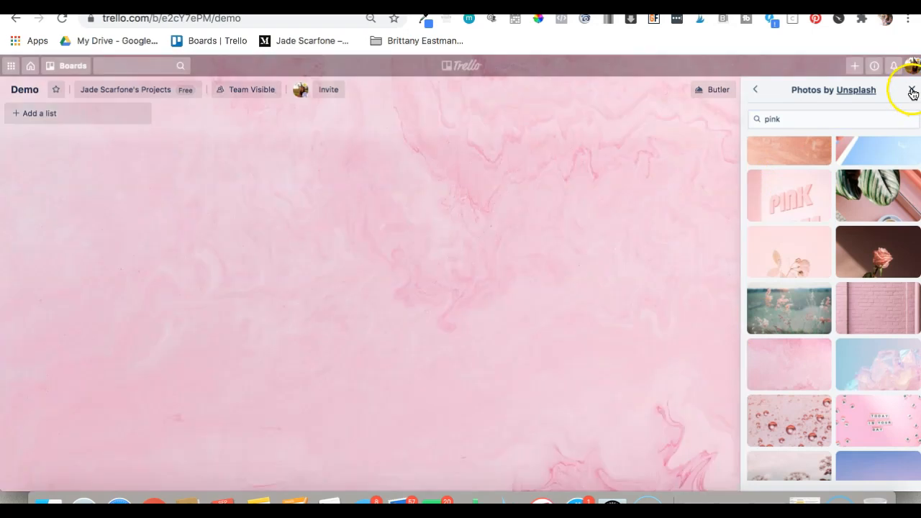
{"action": "left_click", "coordinate": [911, 91]}
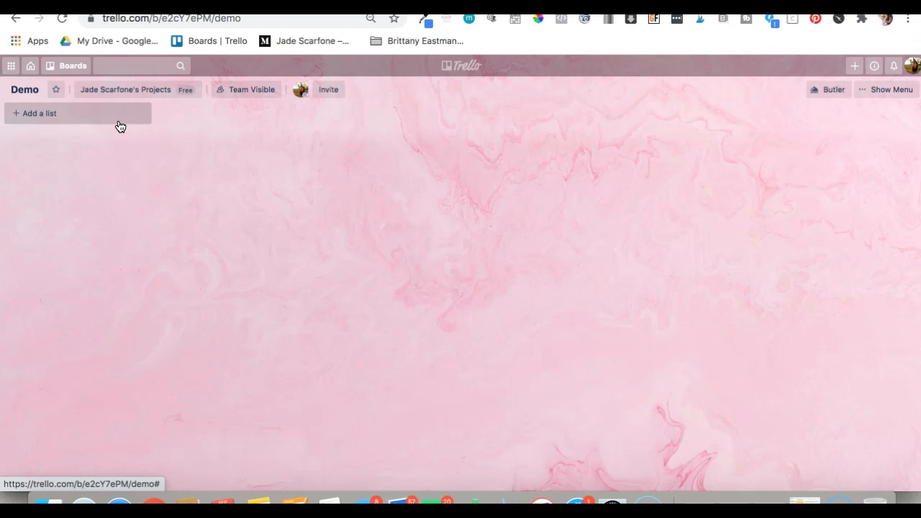
Add a list titled "Admin & Links" to the board.
{"action": "left_click", "coordinate": [79, 116]}
{"action": "type", "text": "Admin & Links"}
{"action": "left_click", "coordinate": [21, 137]}
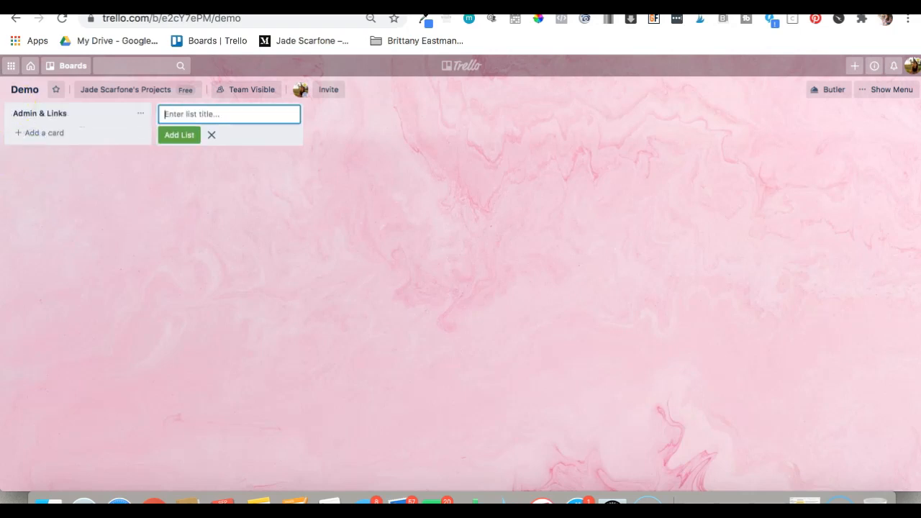
Add two cards titled "Planoly" and "Kajabi" to the Admin & Links list.
{"action": "left_click", "coordinate": [36, 143]}
{"action": "type", "text": "Planoly"}
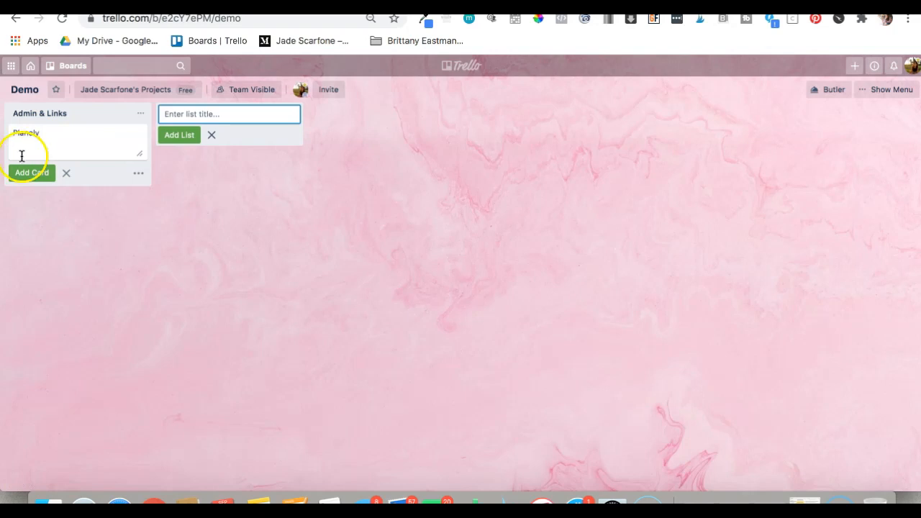
{"action": "left_click", "coordinate": [26, 171]}
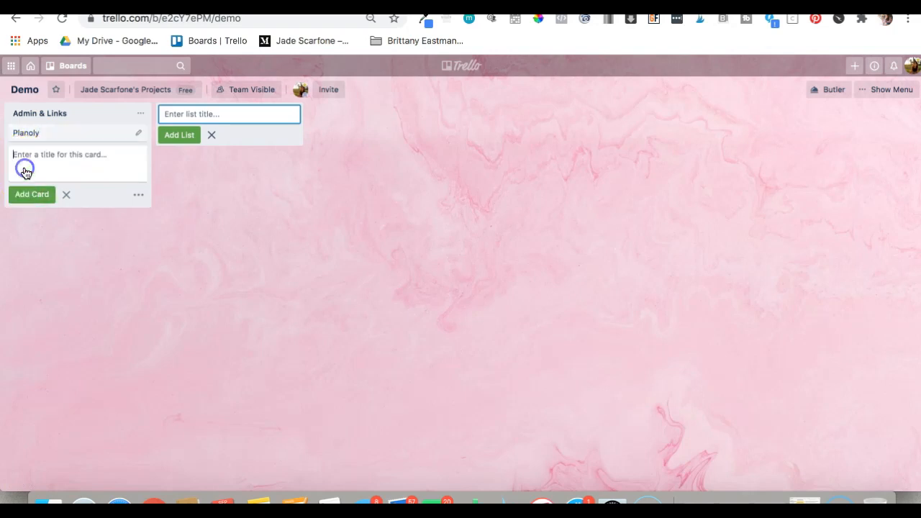
{"action": "left_click", "coordinate": [36, 175]}
{"action": "type", "text": "Kajabi"}
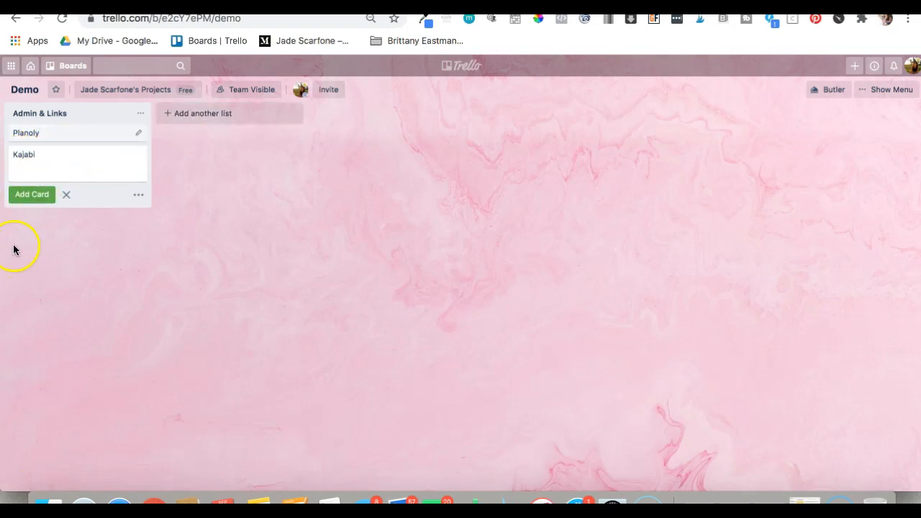
{"action": "left_click", "coordinate": [17, 197]}
{"action": "type", "text": "L"}
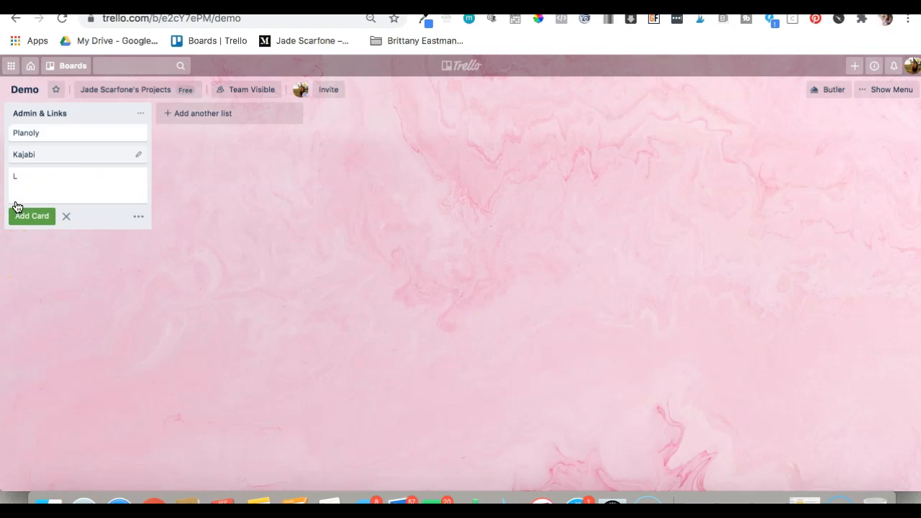
{"action": "key", "text": "BackSpace"}
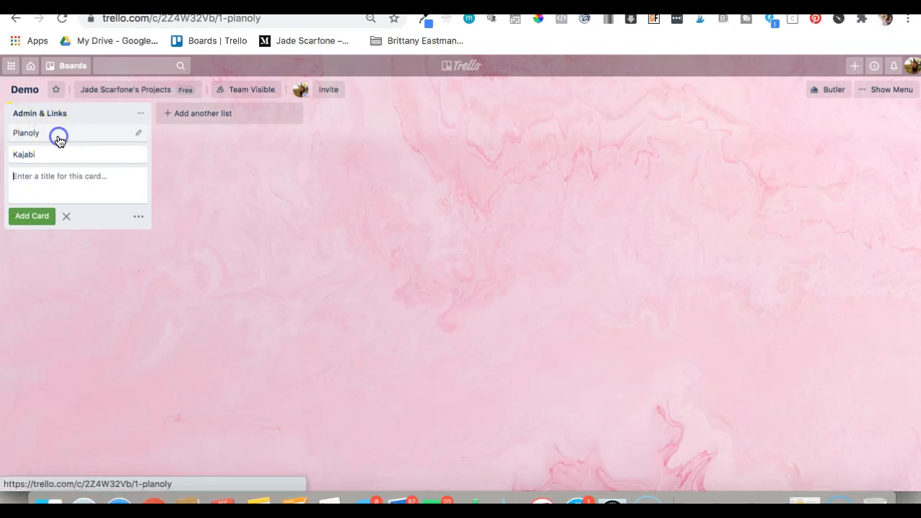
Save a description on the Planoly card with the lines "Username" and "Password".
{"action": "left_click", "coordinate": [46, 137]}
{"action": "left_click", "coordinate": [382, 166]}
{"action": "type", "text": "Ud"}
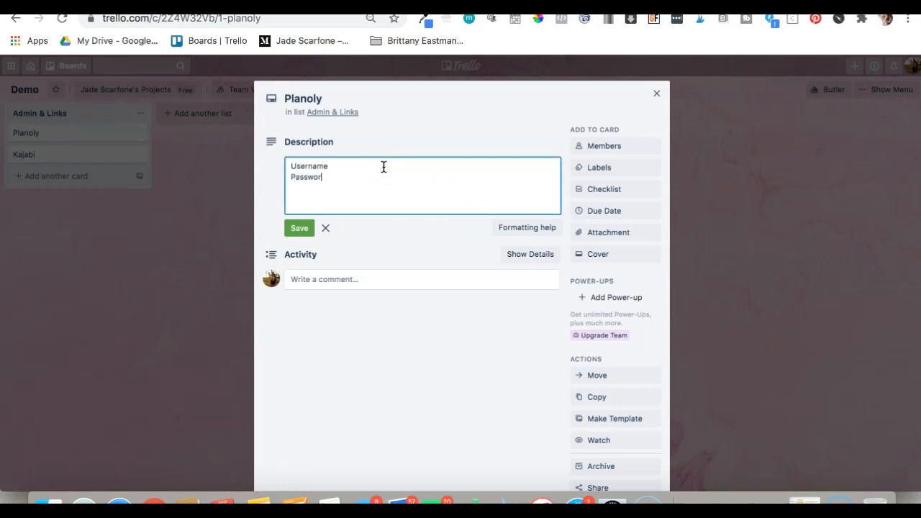
{"action": "left_click", "coordinate": [301, 229]}
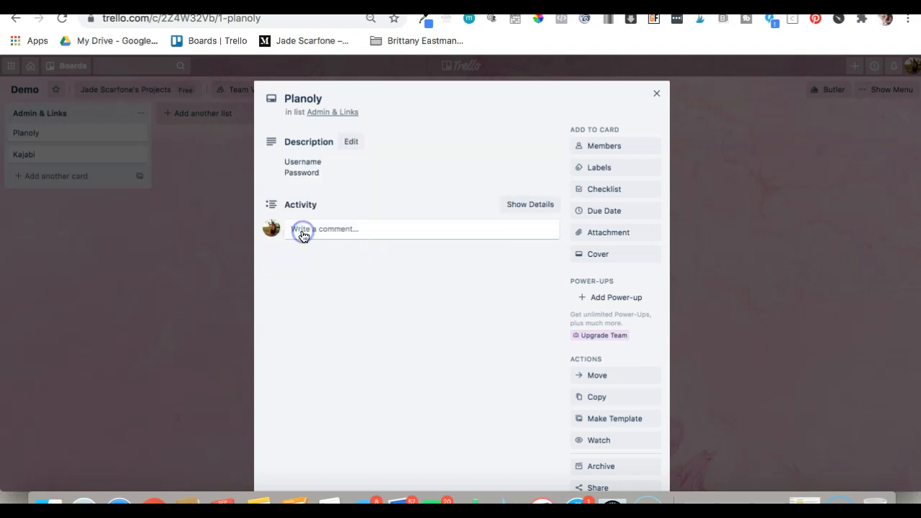
Give the Planoly card a pink color cover and close the card.
{"action": "scroll", "coordinate": [635, 292], "scroll_direction": "down", "scroll_amount": 3}
{"action": "scroll", "coordinate": [634, 294], "scroll_direction": "up", "scroll_amount": 3}
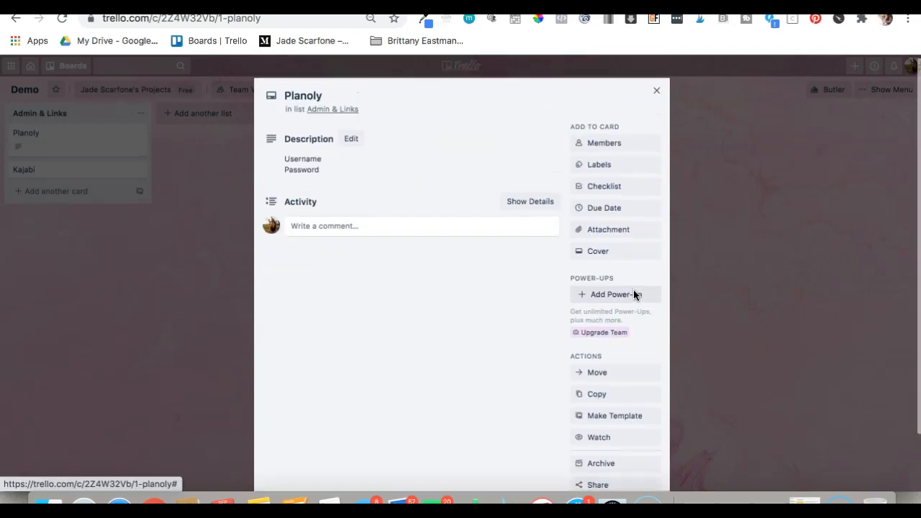
{"action": "left_click", "coordinate": [610, 255]}
{"action": "left_click", "coordinate": [684, 320]}
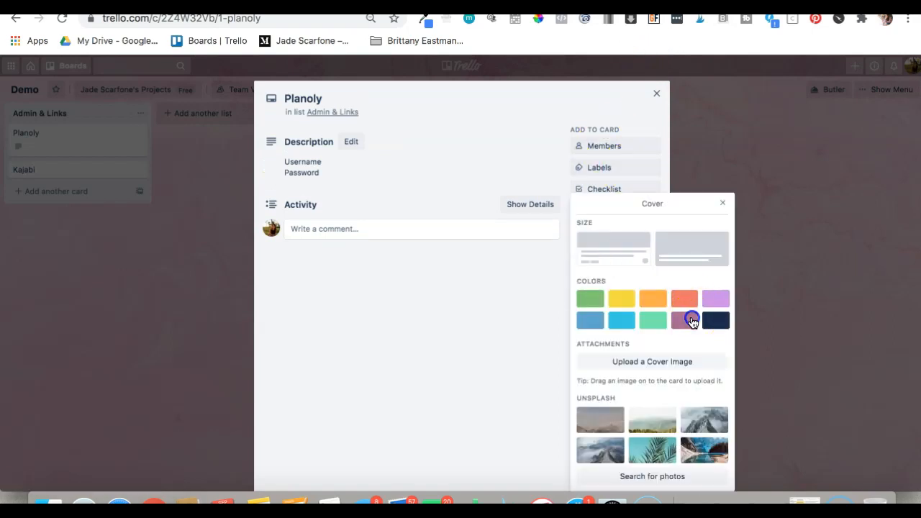
{"action": "left_click", "coordinate": [724, 184]}
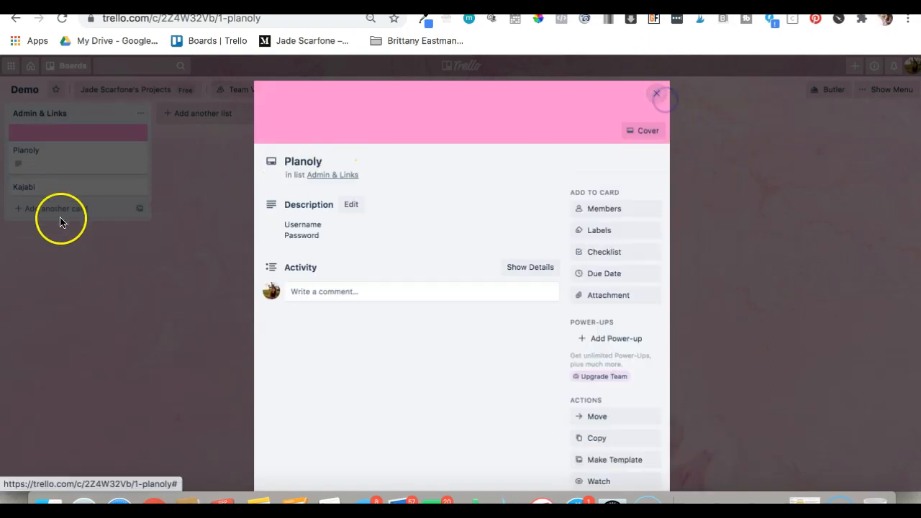
{"action": "left_click", "coordinate": [654, 101]}
Give the Kajabi card a pink color cover and close the card.
{"action": "left_click", "coordinate": [60, 186]}
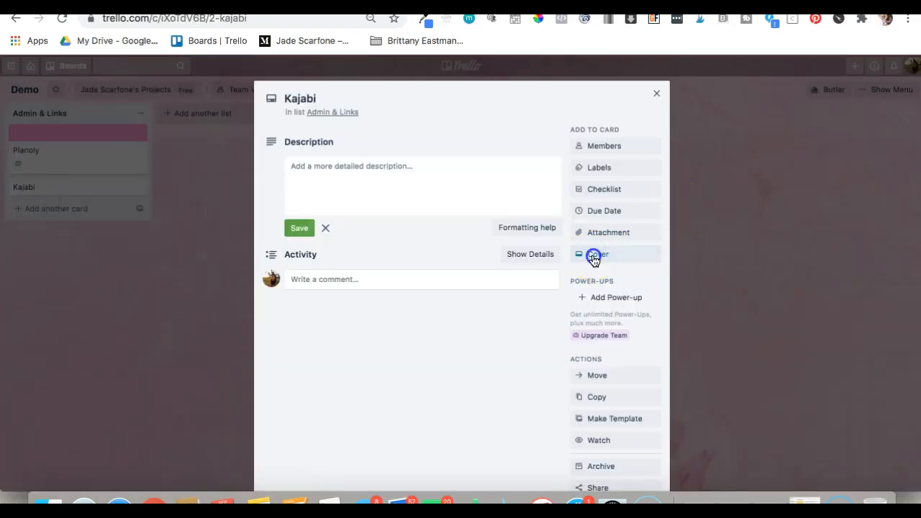
{"action": "left_click", "coordinate": [594, 255]}
{"action": "left_click", "coordinate": [684, 320]}
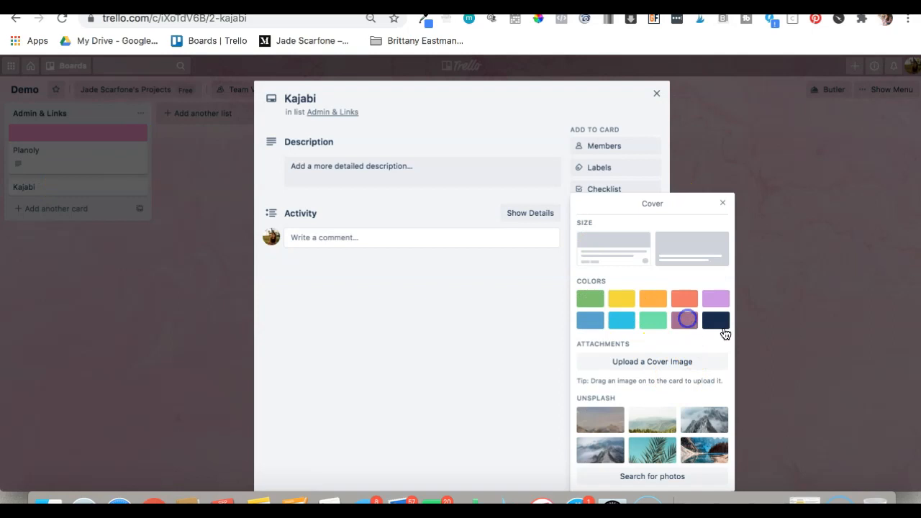
{"action": "left_click", "coordinate": [722, 182]}
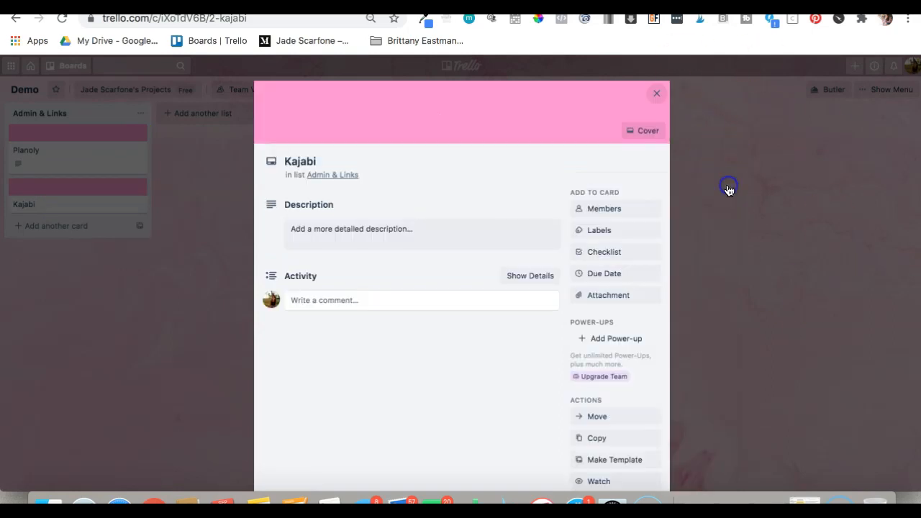
{"action": "left_click", "coordinate": [655, 92]}
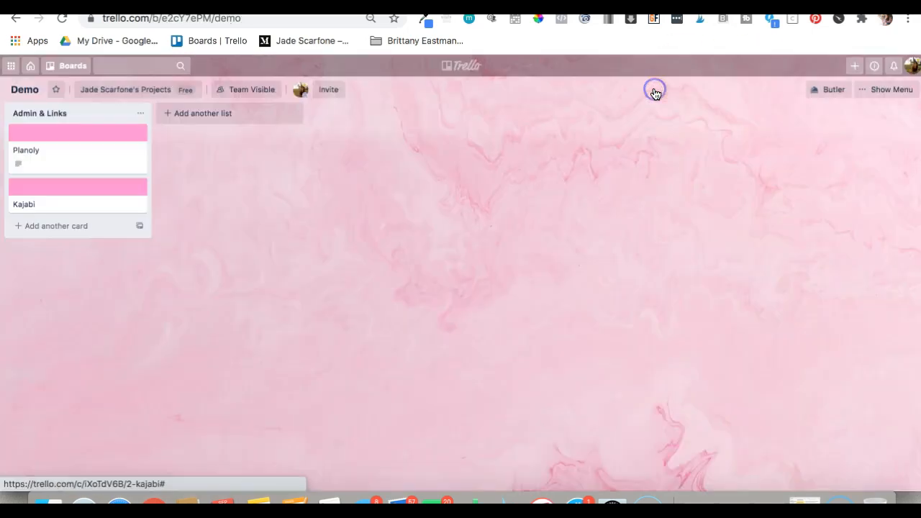
Add a second list titled "Upcoming Tasks" to the board.
{"action": "left_click", "coordinate": [232, 116]}
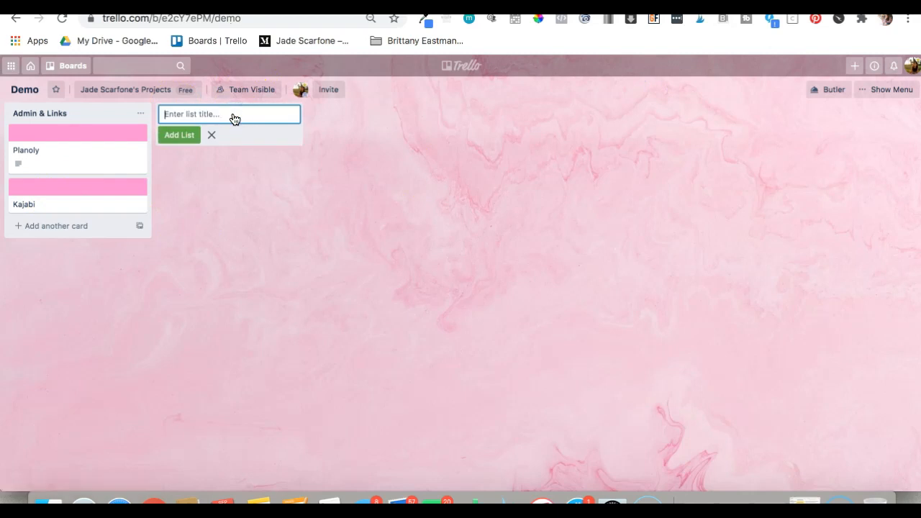
{"action": "type", "text": "Upcoming Tasks"}
{"action": "left_click", "coordinate": [177, 136]}
Add two cards titled "Launch Program" and "Set Up Emails" to the Upcoming Tasks list.
{"action": "left_click", "coordinate": [204, 134]}
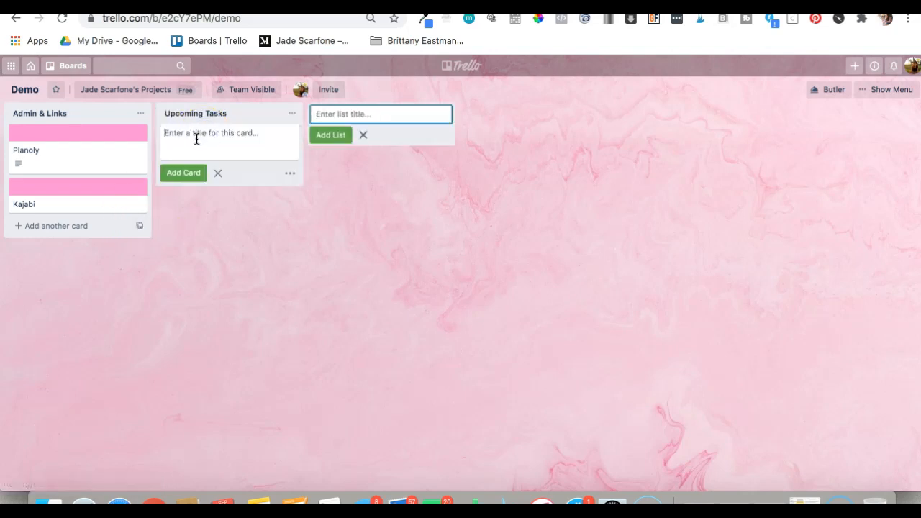
{"action": "type", "text": "U"}
{"action": "type", "text": "aunch Program"}
{"action": "left_click", "coordinate": [180, 173]}
{"action": "type", "text": "Set Up em"}
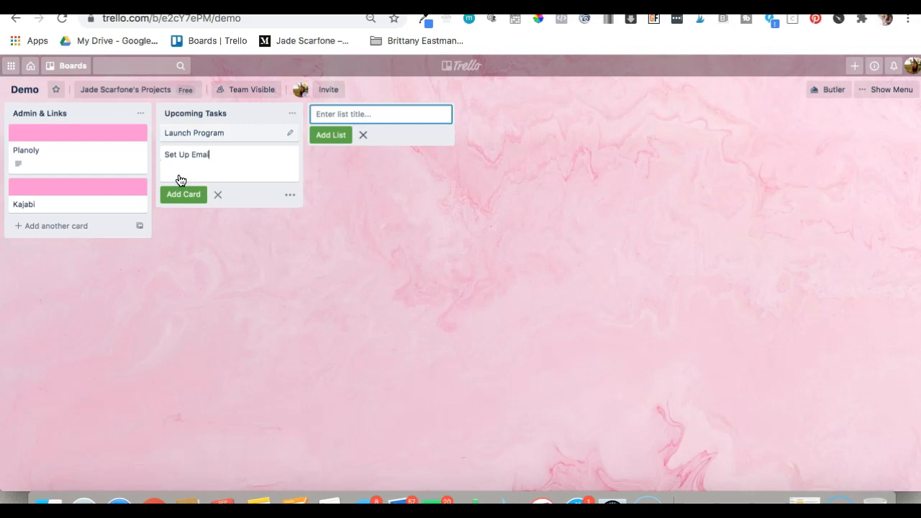
{"action": "left_click", "coordinate": [199, 233]}
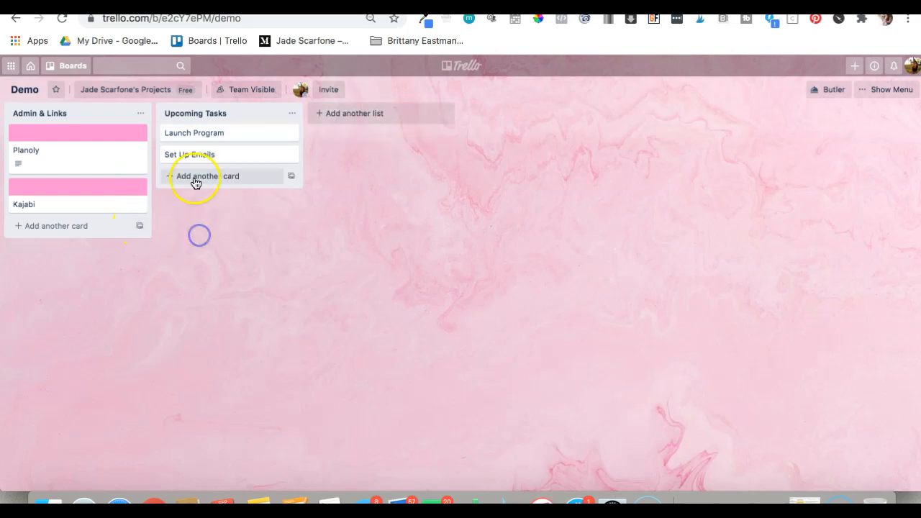
Give the Launch Program card a mint green color cover and close the card.
{"action": "left_click", "coordinate": [193, 137]}
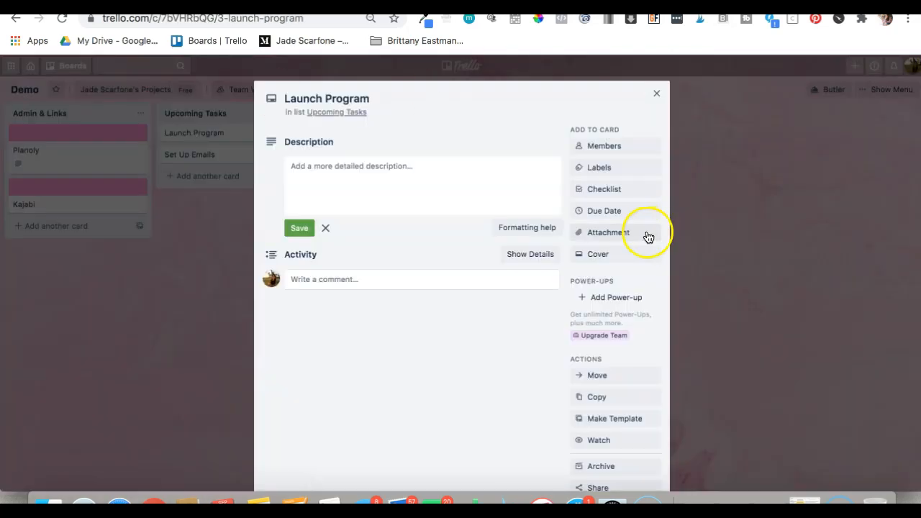
{"action": "left_click", "coordinate": [602, 257]}
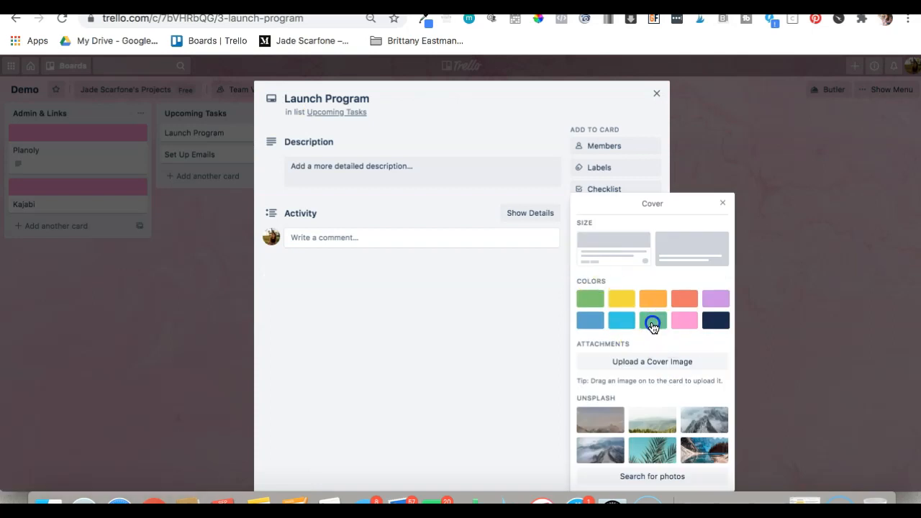
{"action": "left_click", "coordinate": [652, 322]}
{"action": "left_click", "coordinate": [649, 99]}
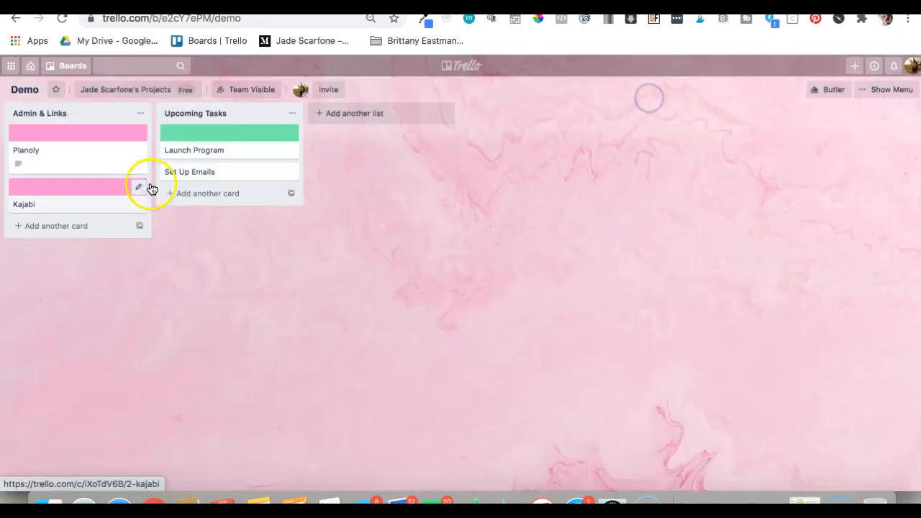
Give the Set Up Emails card the same mint green color cover.
{"action": "left_click", "coordinate": [194, 172]}
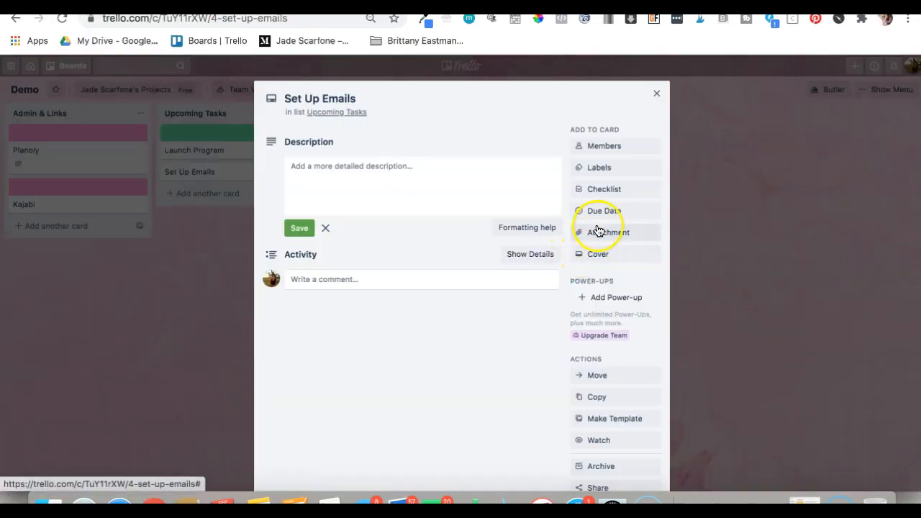
{"action": "left_click", "coordinate": [602, 253]}
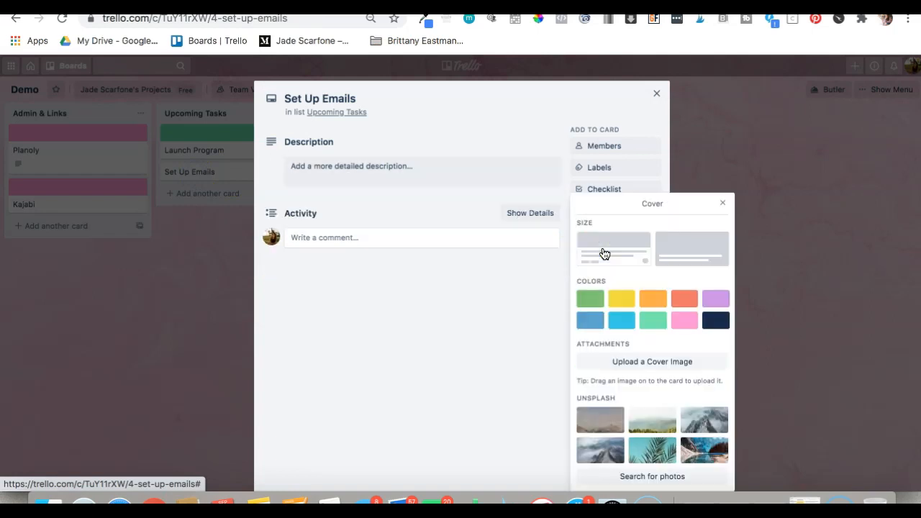
{"action": "left_click", "coordinate": [658, 321]}
{"action": "left_click", "coordinate": [722, 184]}
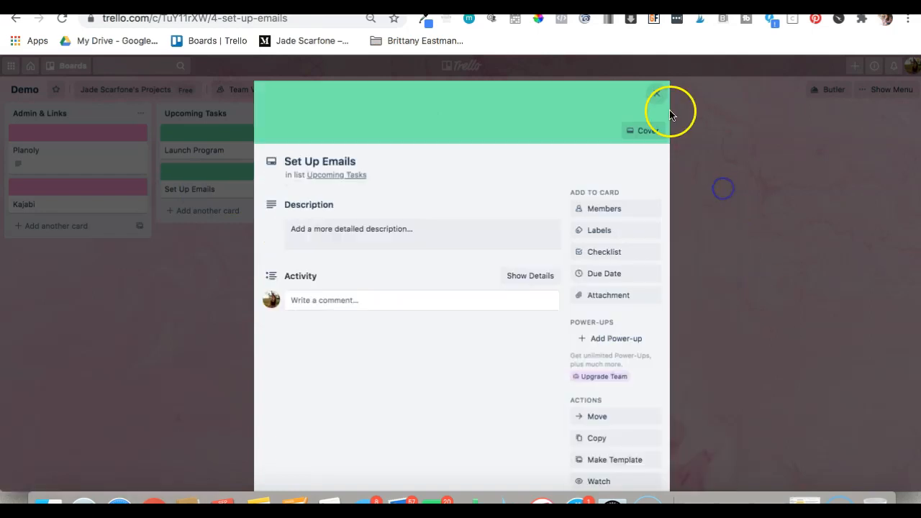
Close the Set Up Emails card and set the Launch Program card's due date to 10/8/2020.
{"action": "left_click", "coordinate": [655, 93]}
{"action": "left_click", "coordinate": [215, 135]}
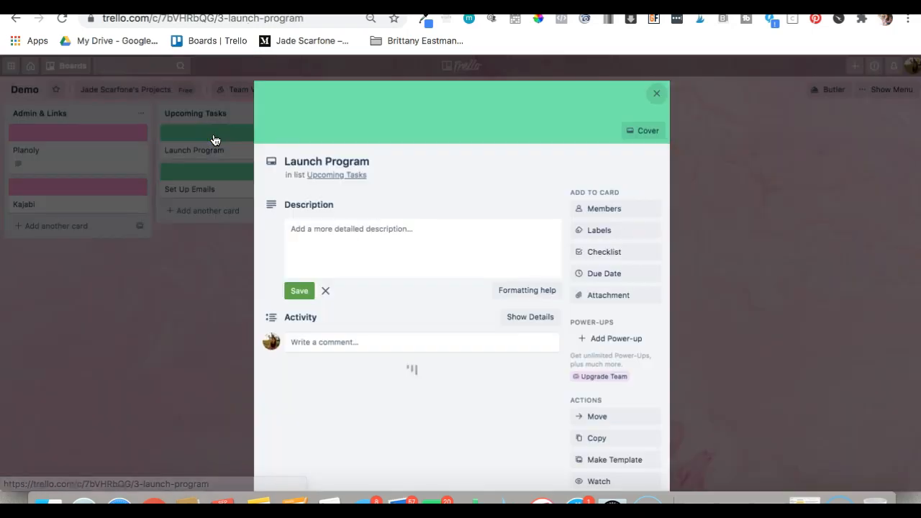
{"action": "left_click", "coordinate": [615, 271]}
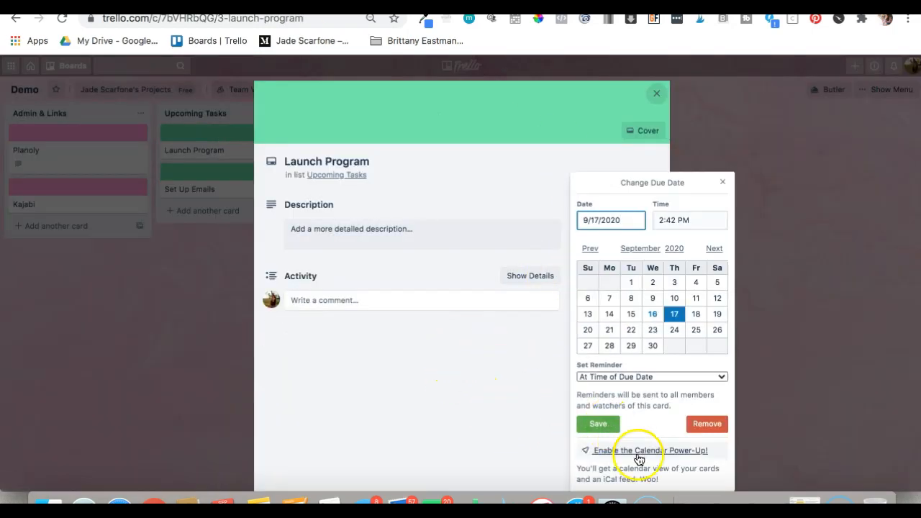
{"action": "left_click", "coordinate": [716, 249]}
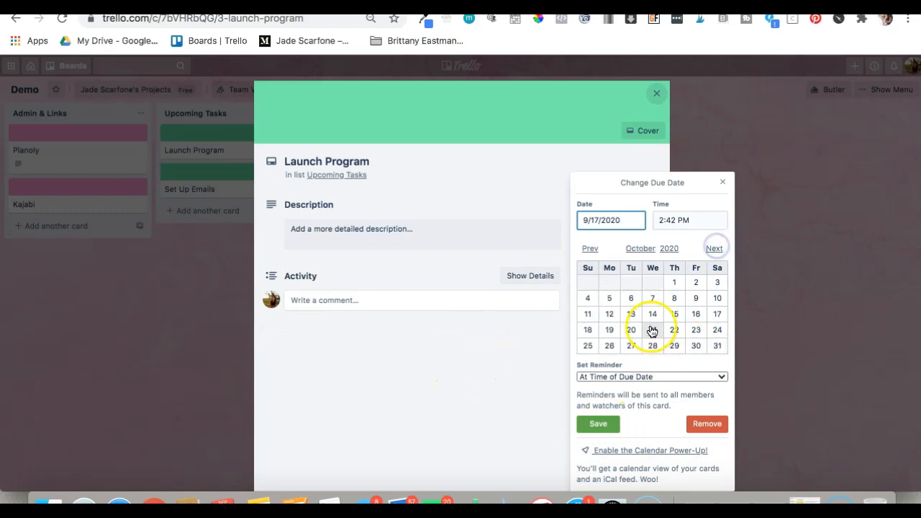
{"action": "left_click", "coordinate": [672, 299]}
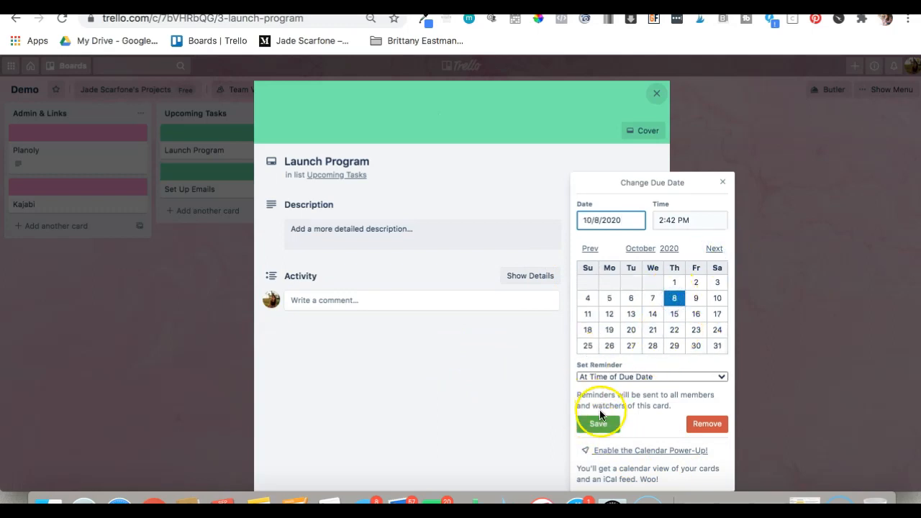
{"action": "left_click", "coordinate": [588, 423]}
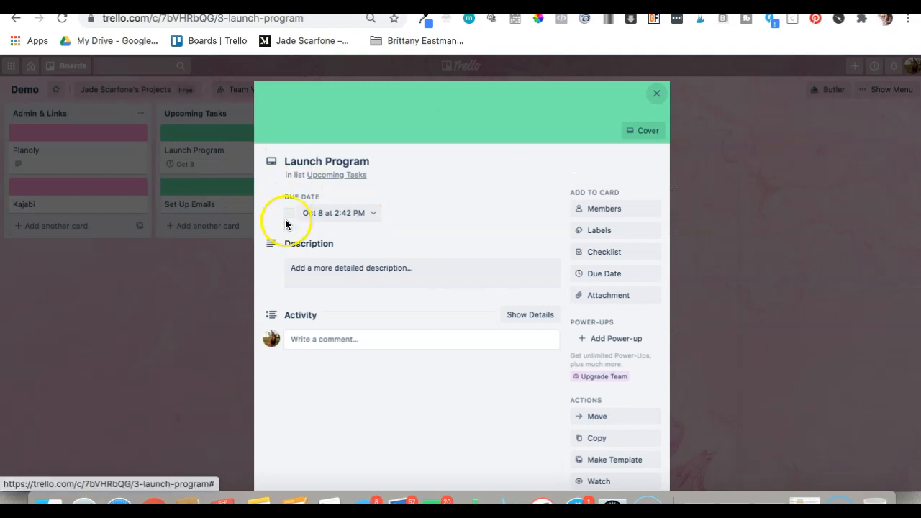
Add a checklist with the default title "Checklist" to the Launch Program card.
{"action": "scroll", "coordinate": [448, 165], "scroll_direction": "down", "scroll_amount": 3}
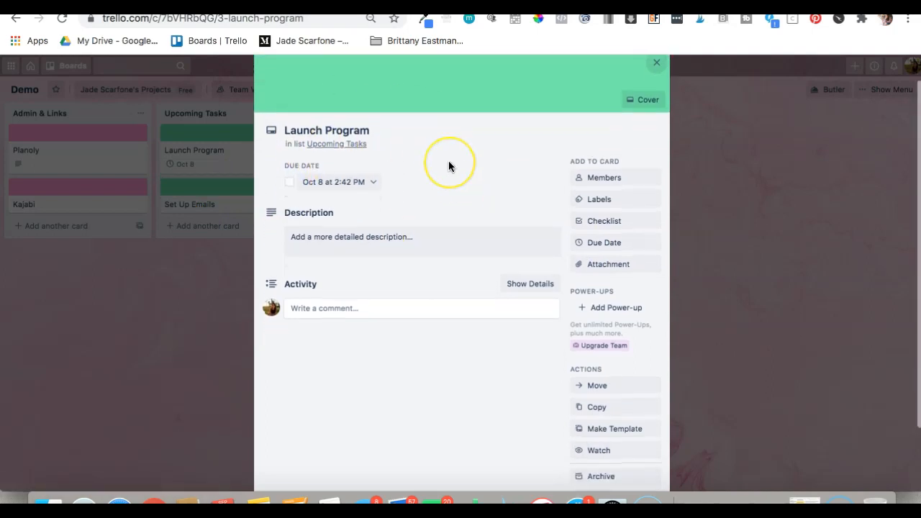
{"action": "scroll", "coordinate": [448, 164], "scroll_direction": "up", "scroll_amount": 2}
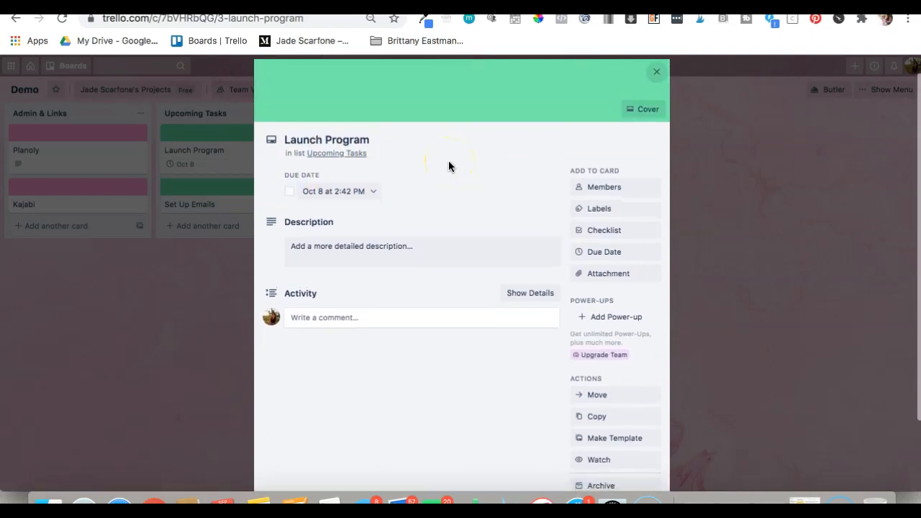
{"action": "left_click", "coordinate": [616, 232]}
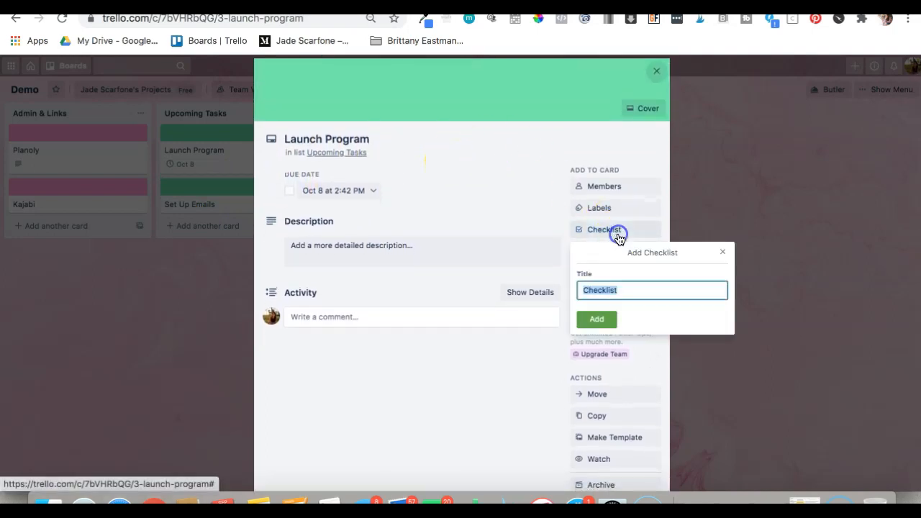
{"action": "left_click", "coordinate": [722, 251]}
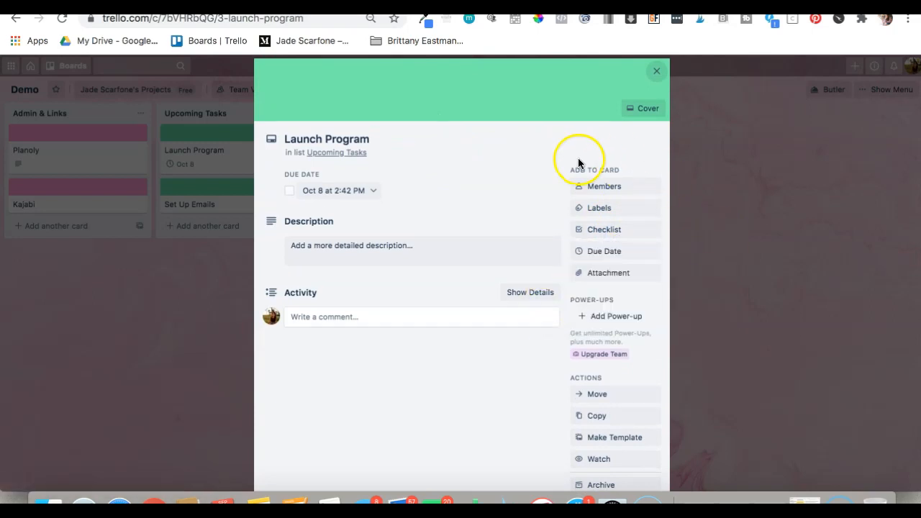
{"action": "left_click", "coordinate": [613, 229]}
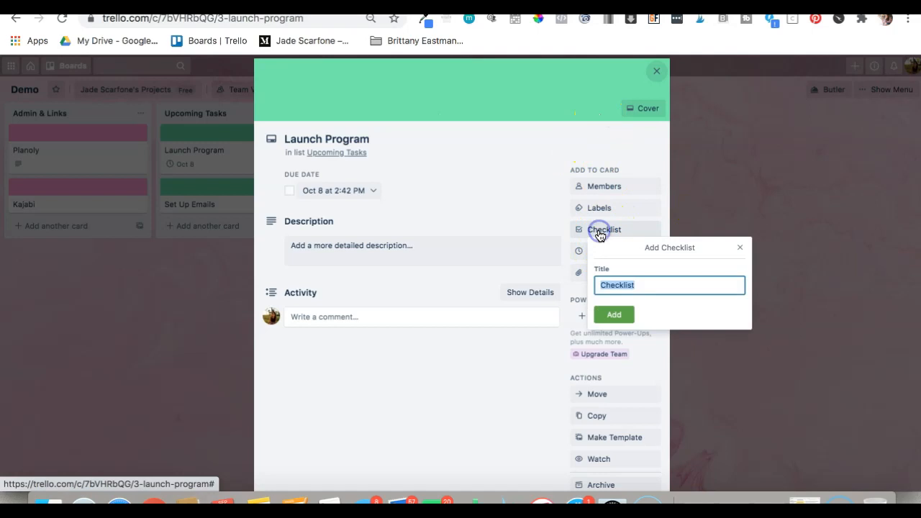
{"action": "left_click", "coordinate": [622, 317]}
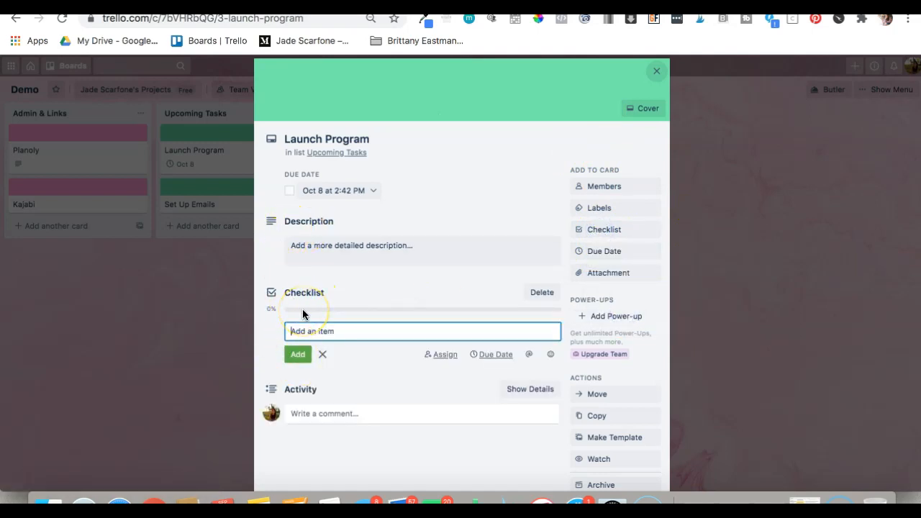
Add the items "Set Up Facebook group", "Create Emails" and "Create Funnel" to the checklist.
{"action": "type", "text": "Set Up Facebook group"}
{"action": "left_click", "coordinate": [298, 354]}
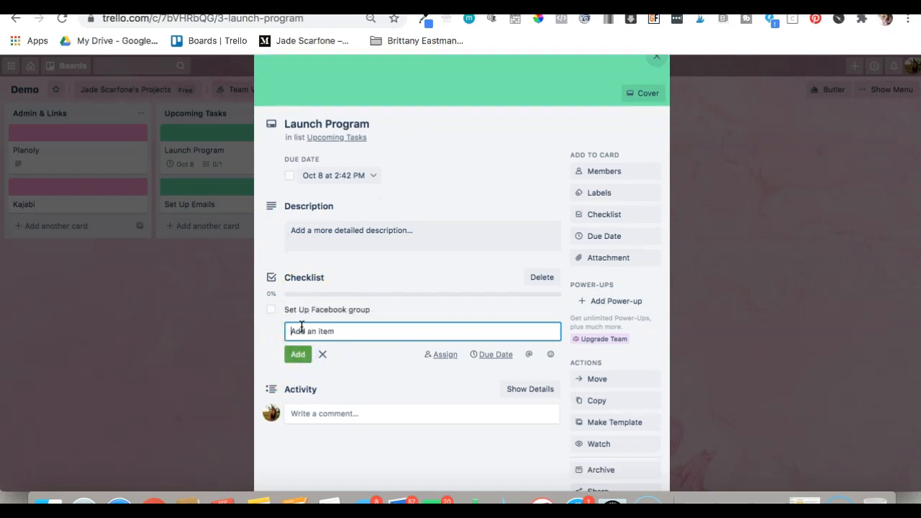
{"action": "type", "text": "Create Emails"}
{"action": "left_click", "coordinate": [298, 354]}
{"action": "type", "text": "Ge"}
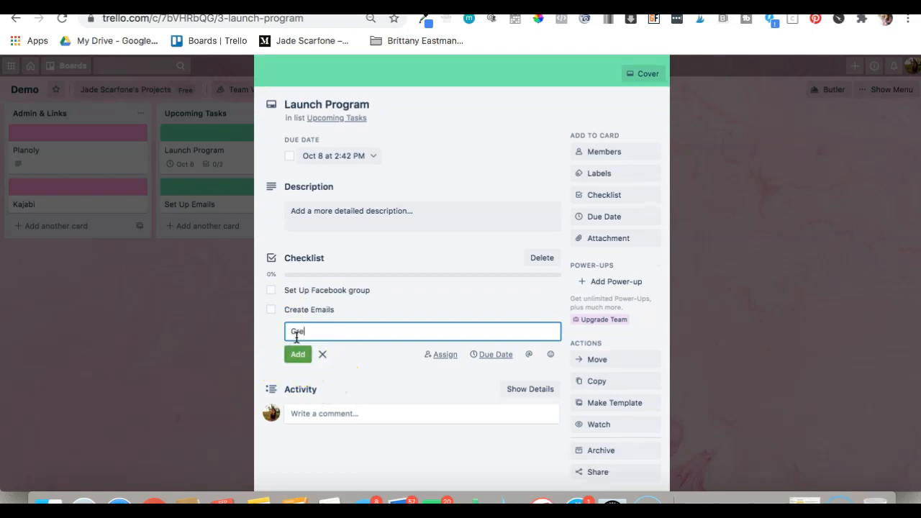
{"action": "left_click", "coordinate": [297, 354]}
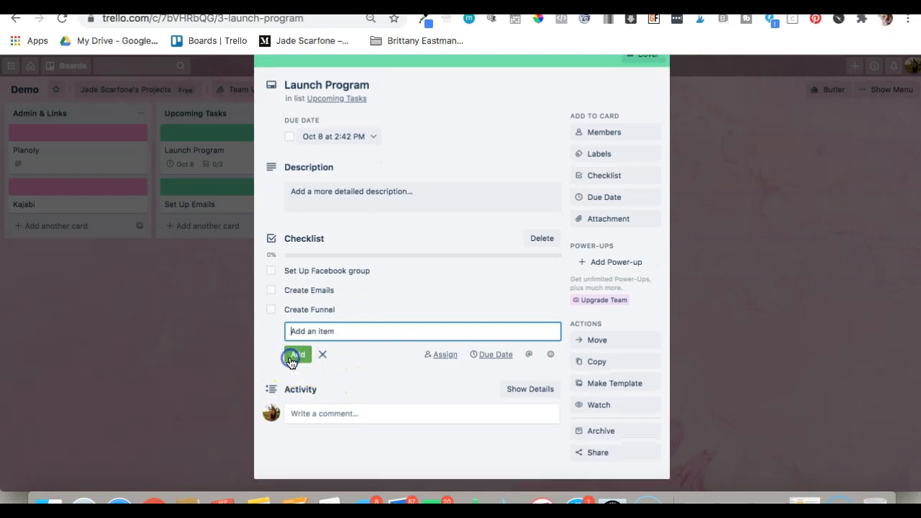
Mark all three items of the Launch Program checklist as complete.
{"action": "left_click", "coordinate": [271, 270]}
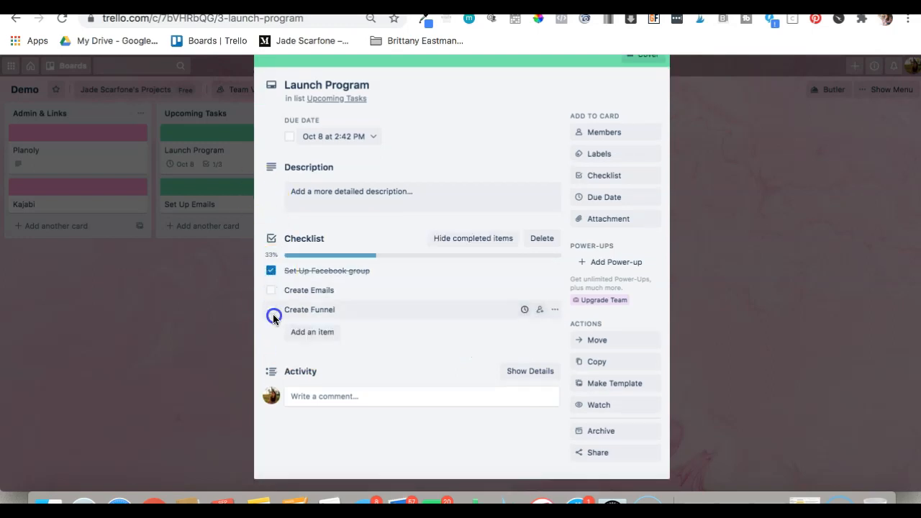
{"action": "left_click", "coordinate": [269, 289]}
{"action": "left_click", "coordinate": [270, 309]}
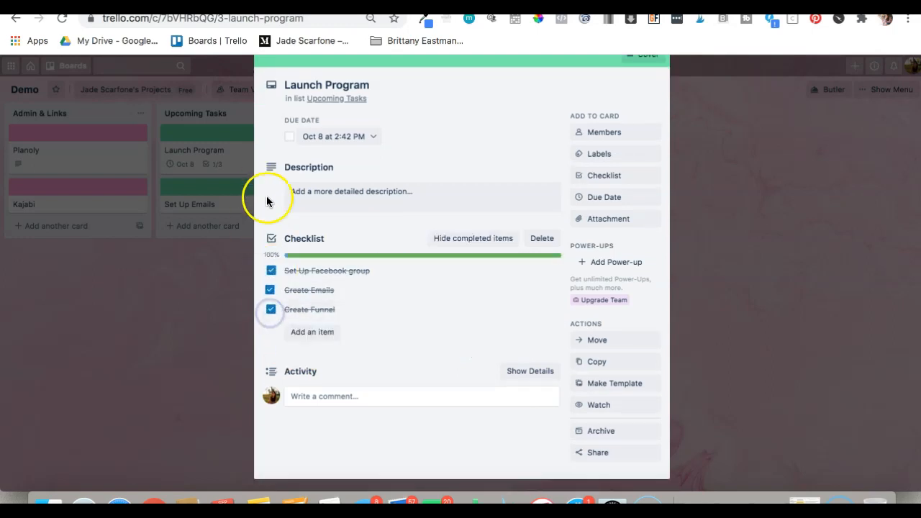
Apply the green label to the Launch Program card and name that label "Achieved".
{"action": "left_click", "coordinate": [603, 152]}
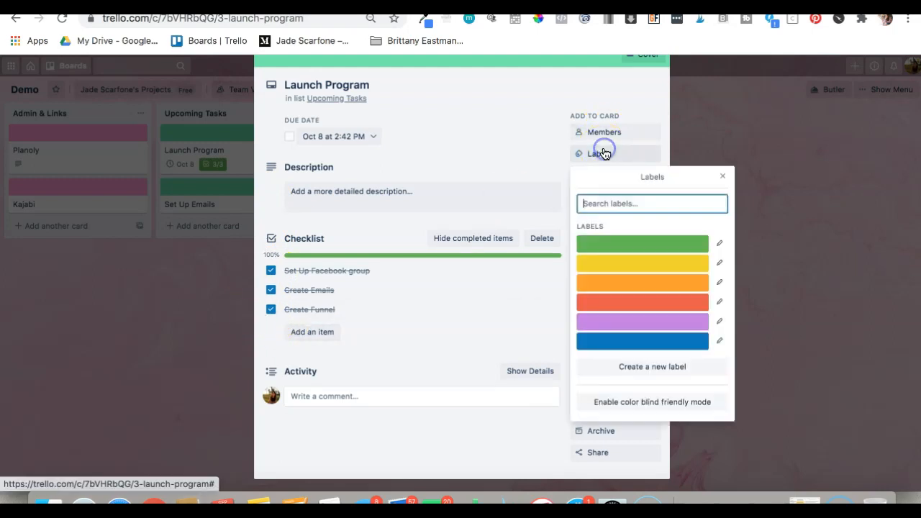
{"action": "left_click", "coordinate": [623, 245]}
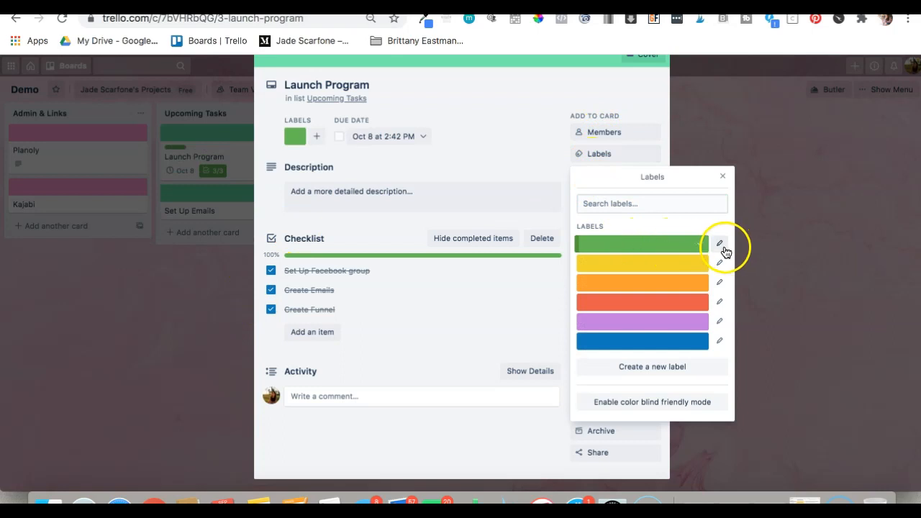
{"action": "left_click", "coordinate": [721, 245]}
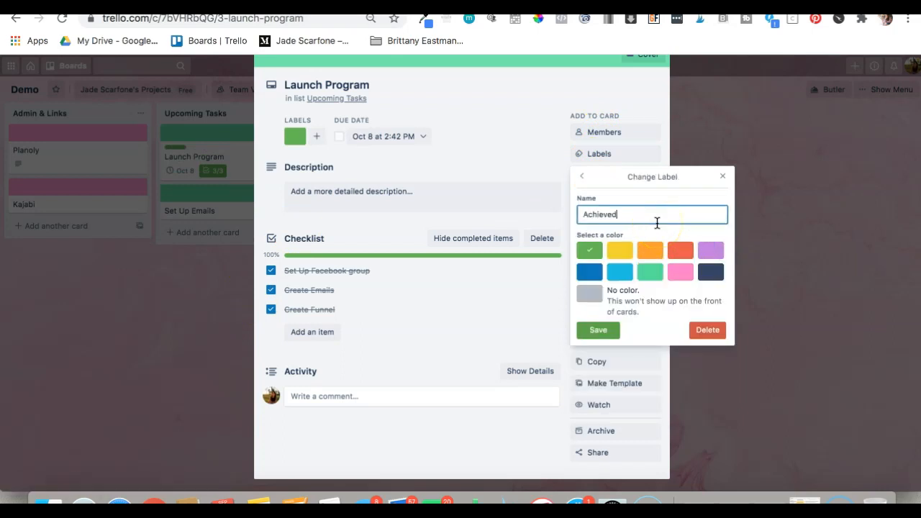
{"action": "left_click", "coordinate": [617, 248]}
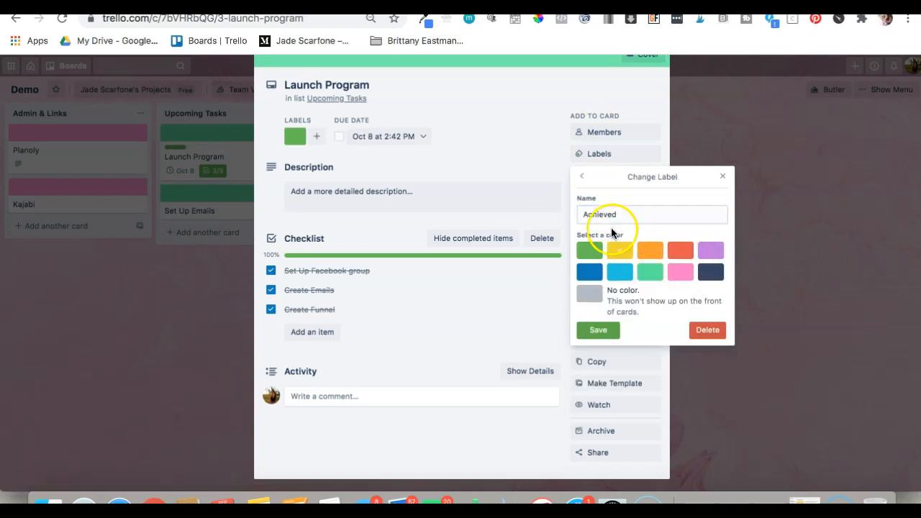
{"action": "left_click", "coordinate": [598, 250]}
{"action": "left_click", "coordinate": [598, 331]}
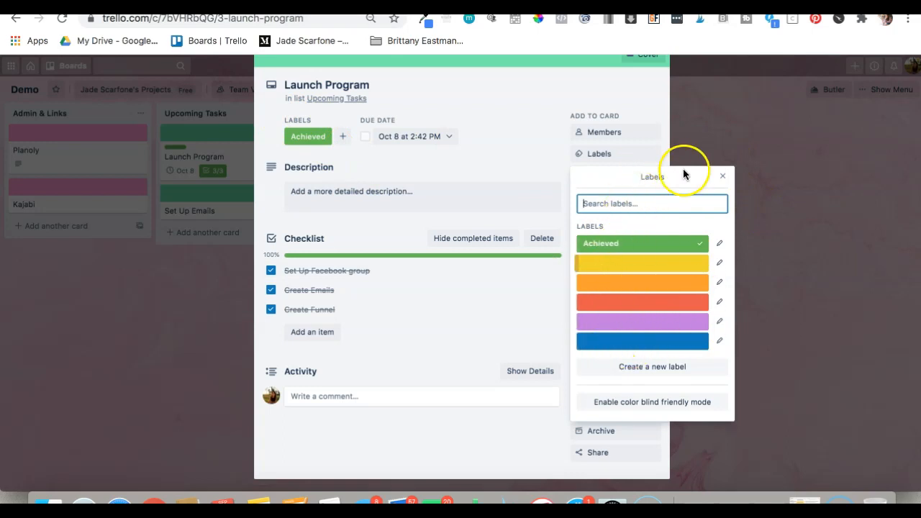
{"action": "left_click", "coordinate": [720, 175]}
{"action": "scroll", "coordinate": [511, 281], "scroll_direction": "down", "scroll_amount": 1}
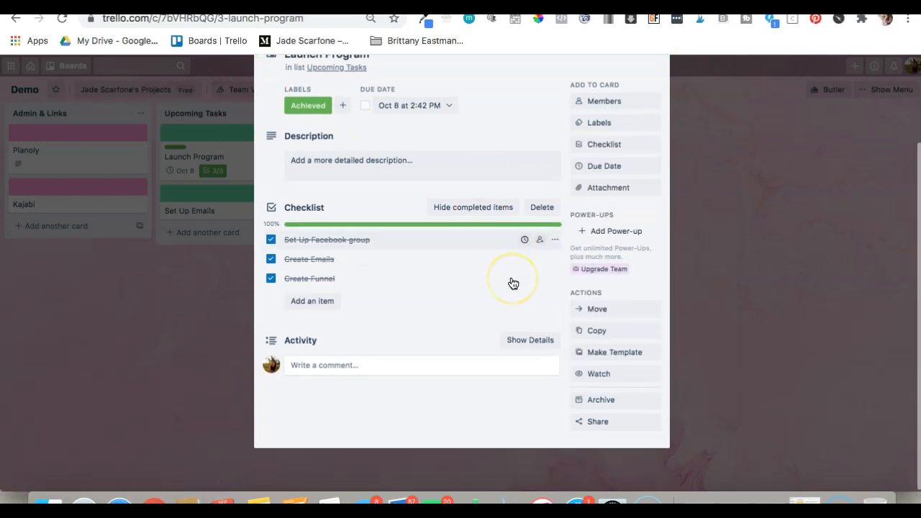
{"action": "scroll", "coordinate": [373, 394], "scroll_direction": "up", "scroll_amount": 2}
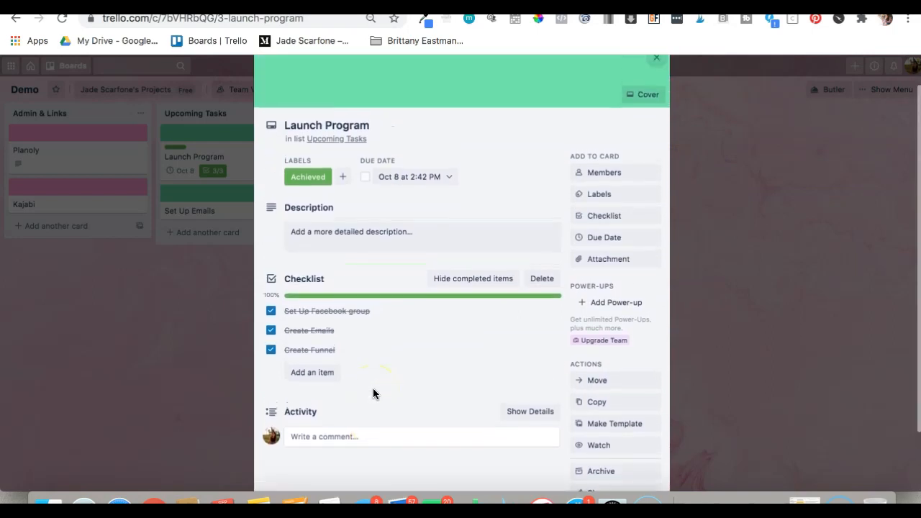
{"action": "scroll", "coordinate": [373, 388], "scroll_direction": "down", "scroll_amount": 3}
{"action": "left_click", "coordinate": [337, 369]}
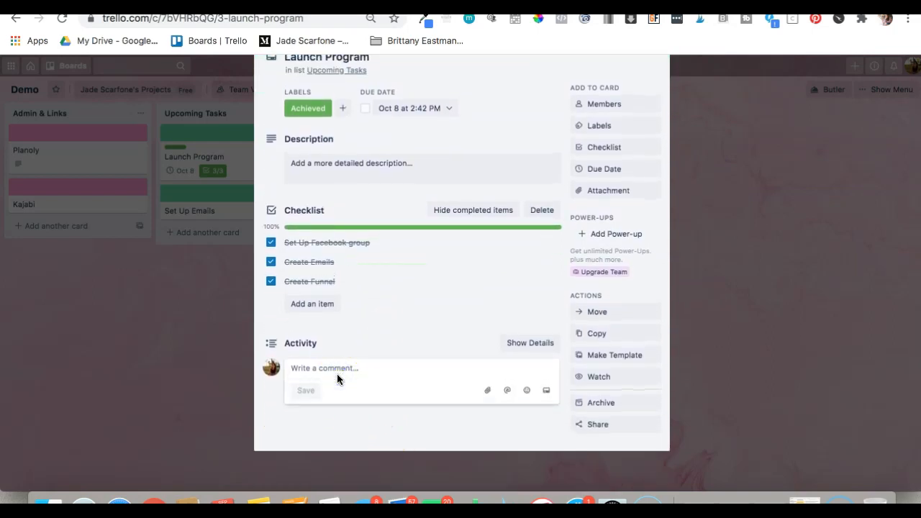
{"action": "type", "text": "@jade"}
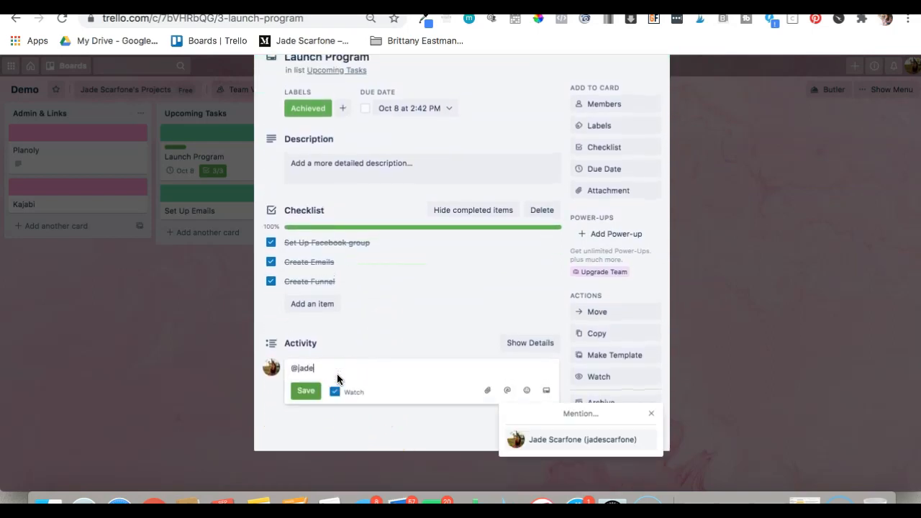
{"action": "left_click", "coordinate": [558, 441]}
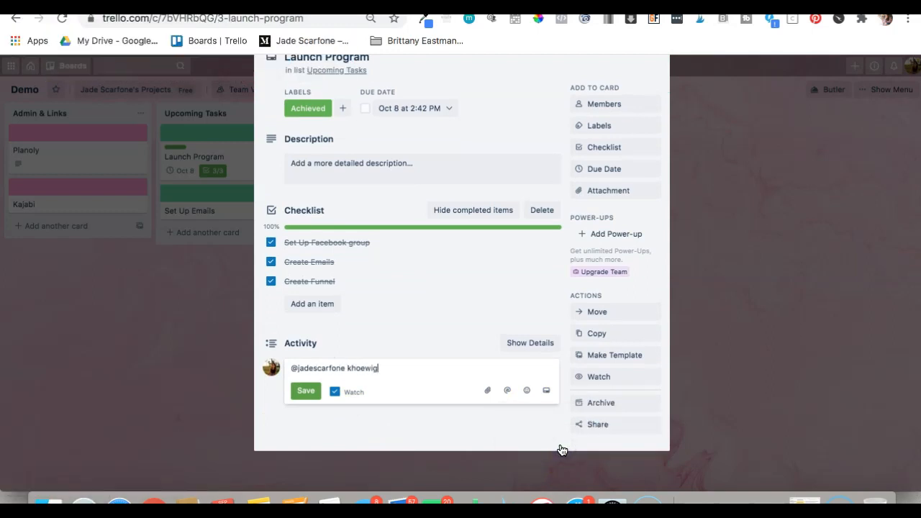
{"action": "left_click", "coordinate": [269, 416]}
{"action": "left_click", "coordinate": [306, 391]}
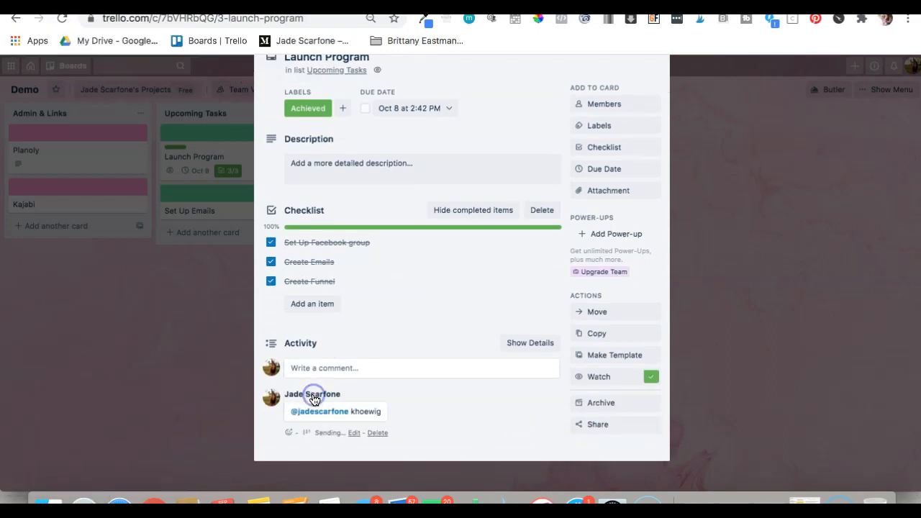
Look over the Launch Program card's label, due date, checklist and comment, and close the card.
{"action": "scroll", "coordinate": [353, 241], "scroll_direction": "down", "scroll_amount": 1}
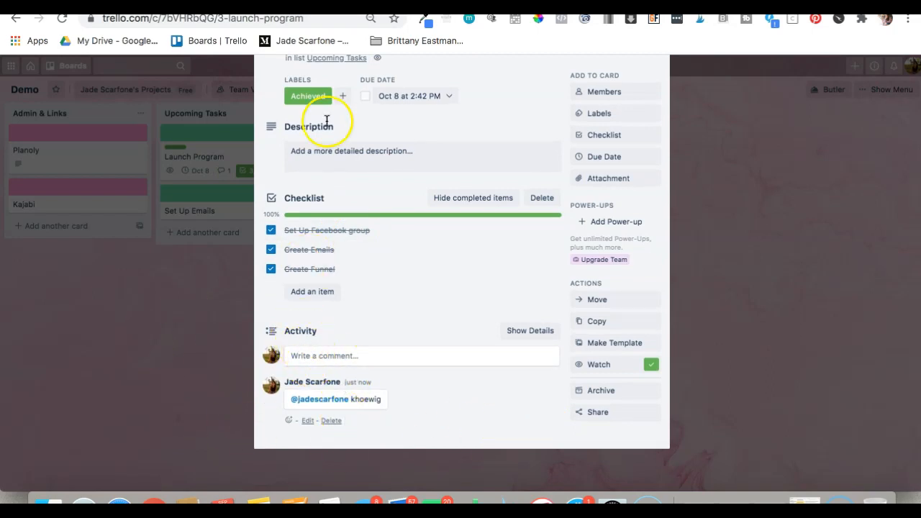
{"action": "scroll", "coordinate": [319, 123], "scroll_direction": "up", "scroll_amount": 3}
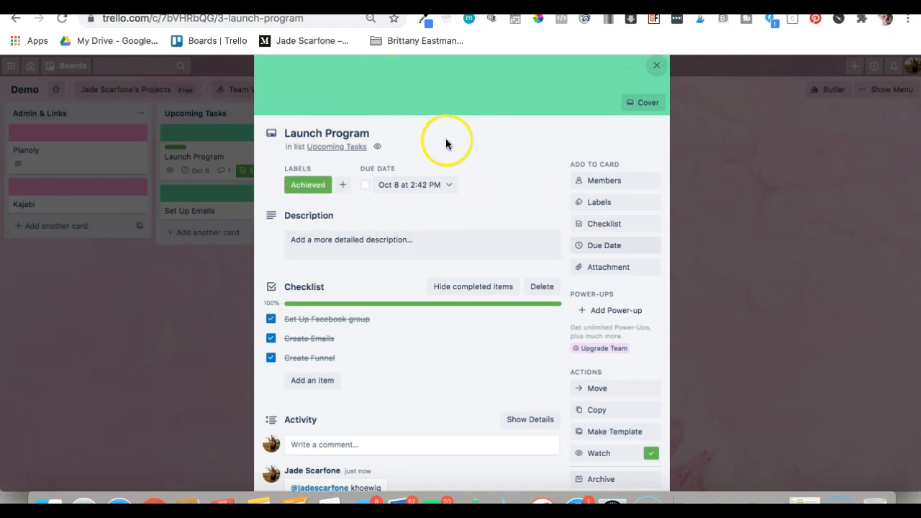
{"action": "scroll", "coordinate": [338, 259], "scroll_direction": "down", "scroll_amount": 1}
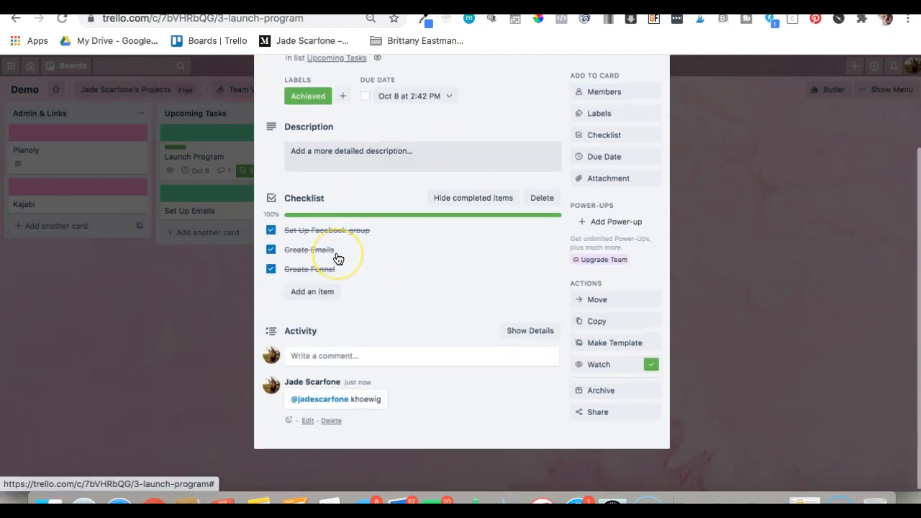
{"action": "scroll", "coordinate": [338, 257], "scroll_direction": "up", "scroll_amount": 2}
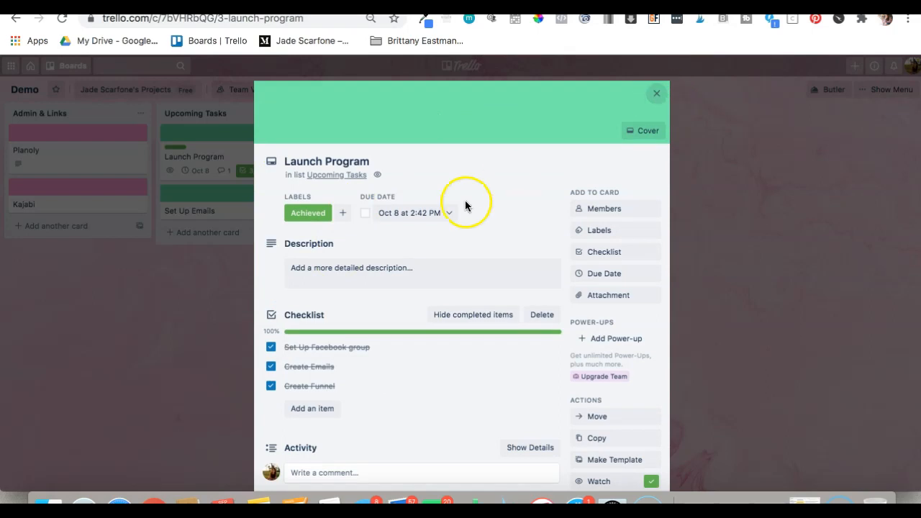
{"action": "scroll", "coordinate": [449, 260], "scroll_direction": "down", "scroll_amount": 2}
{"action": "scroll", "coordinate": [449, 262], "scroll_direction": "up", "scroll_amount": 1}
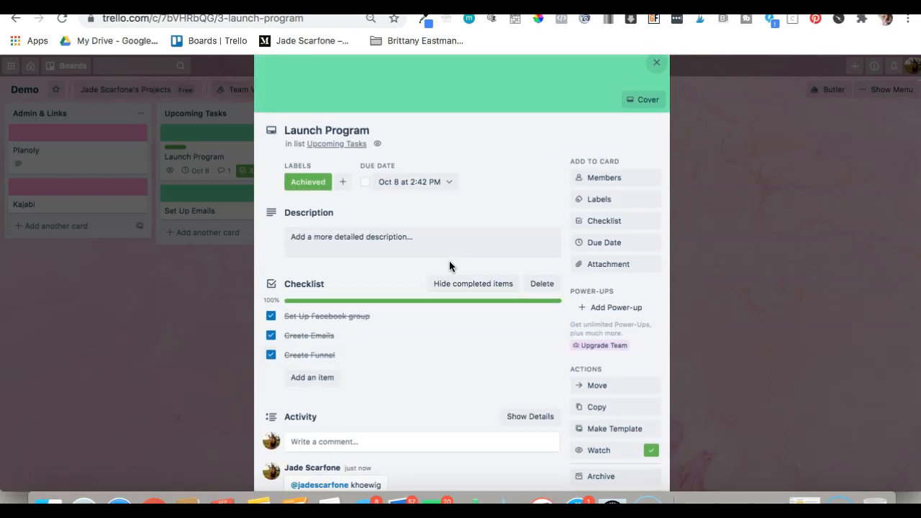
{"action": "scroll", "coordinate": [547, 115], "scroll_direction": "up", "scroll_amount": 1}
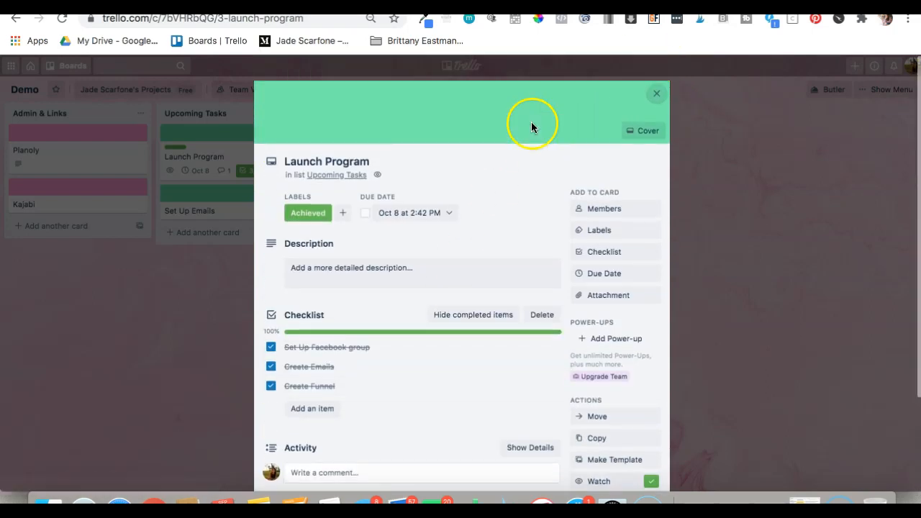
{"action": "left_click", "coordinate": [663, 95]}
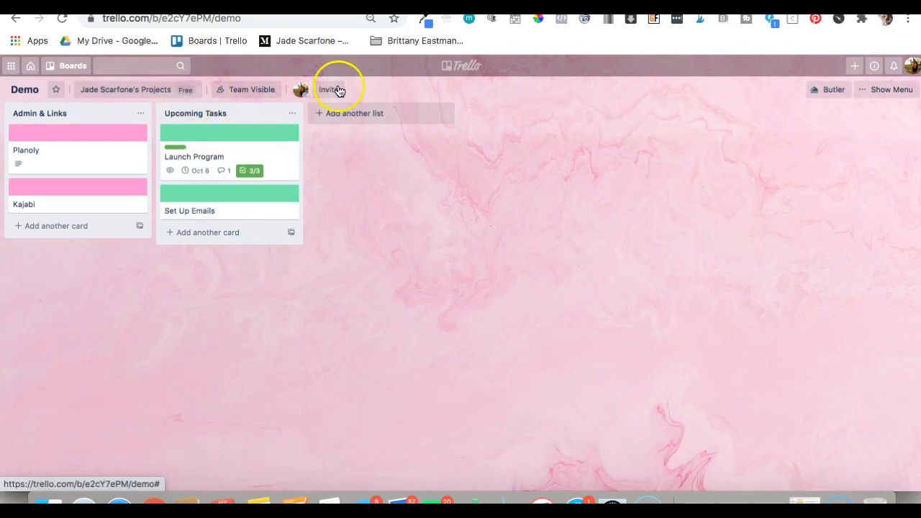
Add a list named "Program Launch" and fill it with the cards "Marketing Assets", "Emails" and "Funnel Content".
{"action": "left_click", "coordinate": [366, 115]}
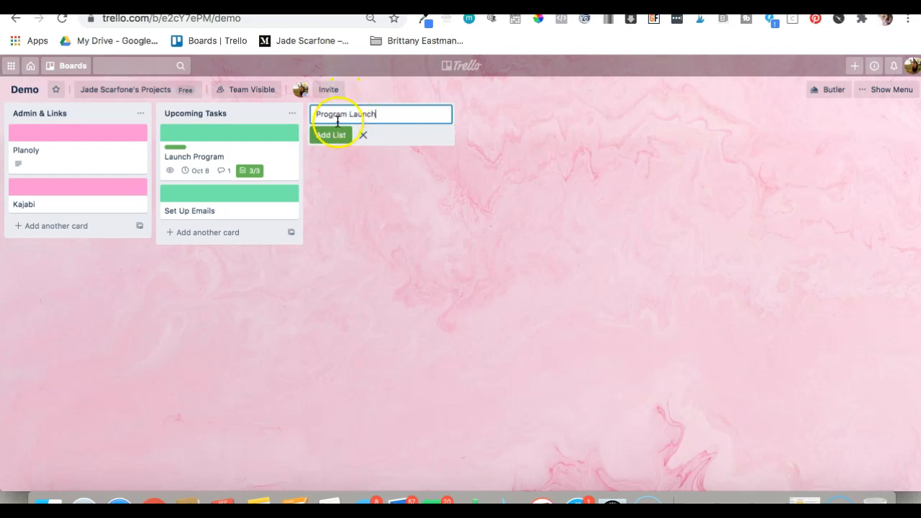
{"action": "left_click", "coordinate": [335, 131]}
{"action": "left_click", "coordinate": [366, 137]}
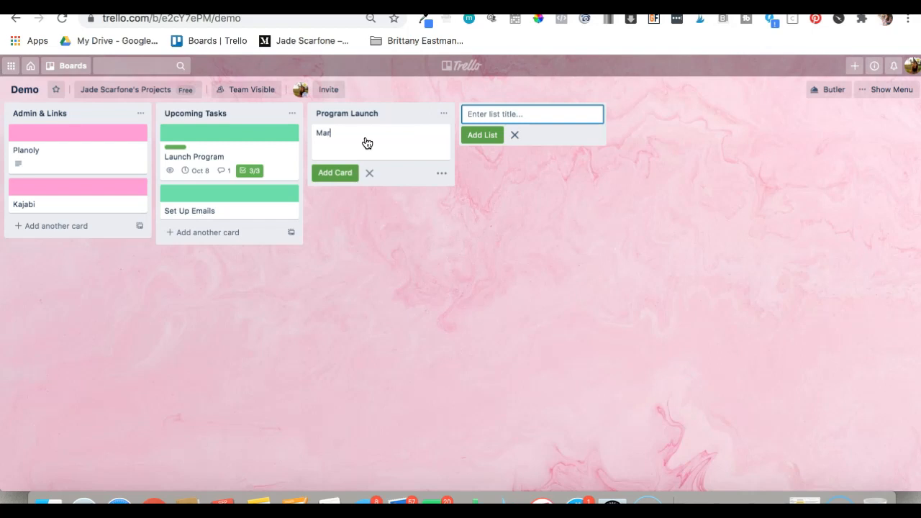
{"action": "type", "text": "Marketing Assets"}
{"action": "left_click", "coordinate": [336, 172]}
{"action": "type", "text": "Emau"}
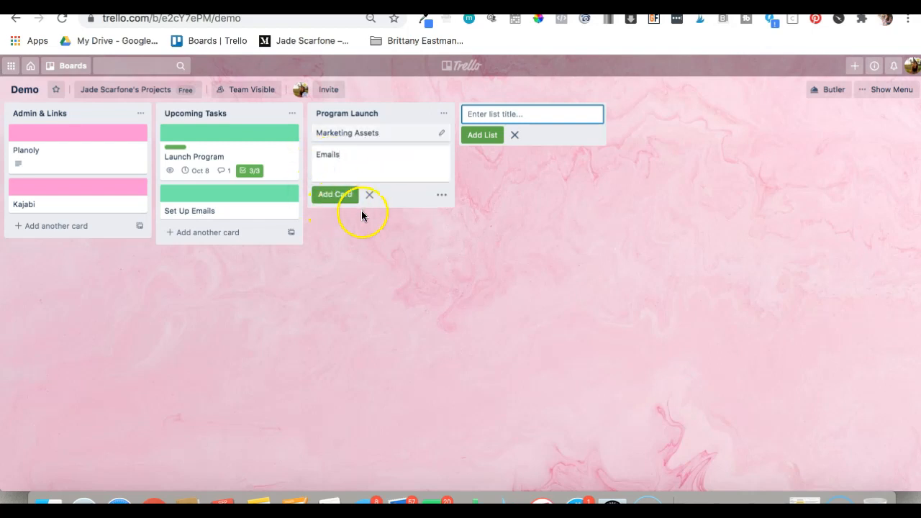
{"action": "left_click", "coordinate": [351, 197]}
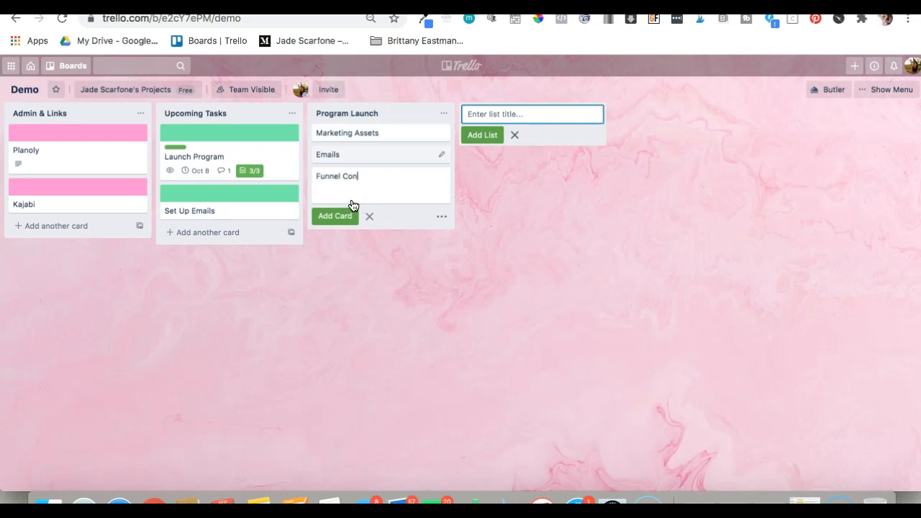
{"action": "left_click", "coordinate": [386, 372]}
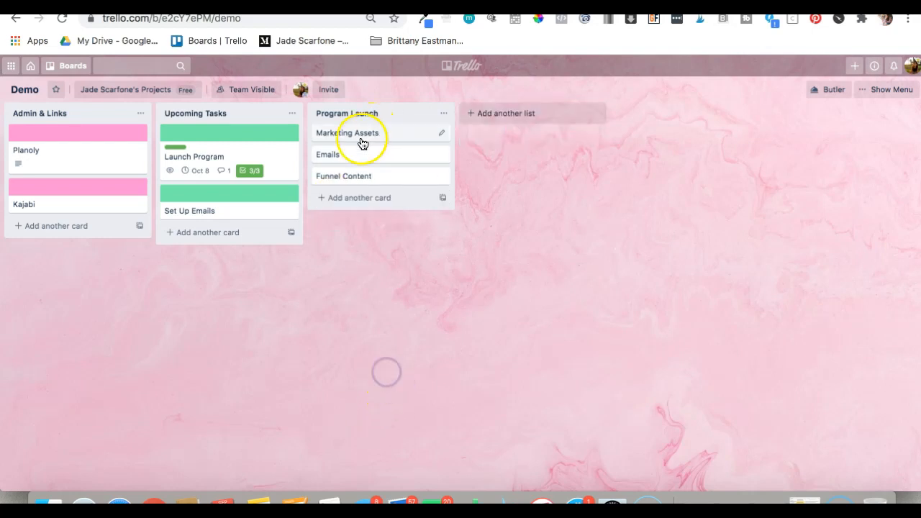
Look over the attachment sources available for the Marketing Assets card, and close the card without attaching anything.
{"action": "left_click", "coordinate": [221, 197]}
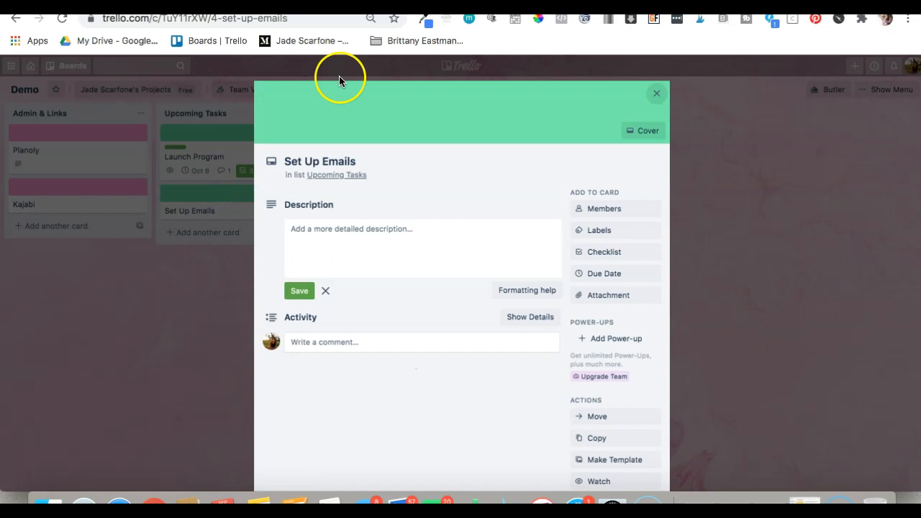
{"action": "left_click", "coordinate": [655, 96]}
{"action": "left_click", "coordinate": [374, 133]}
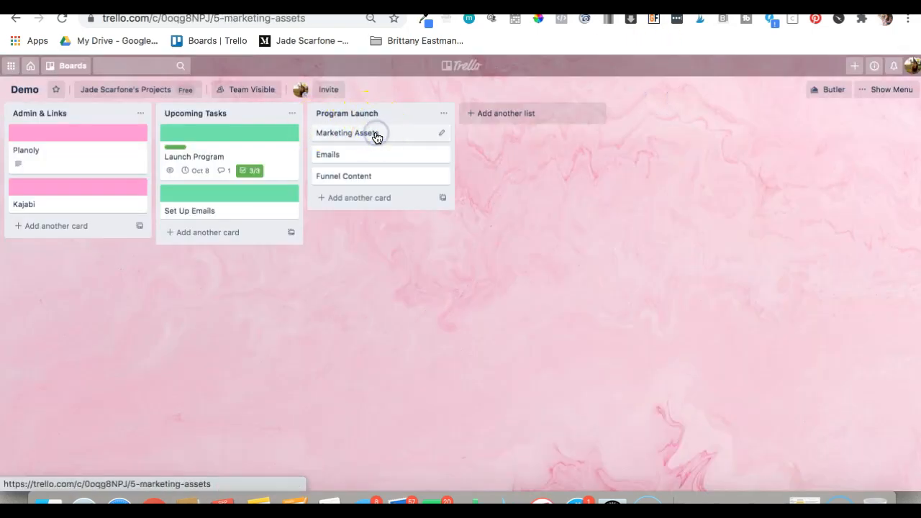
{"action": "left_click", "coordinate": [581, 233]}
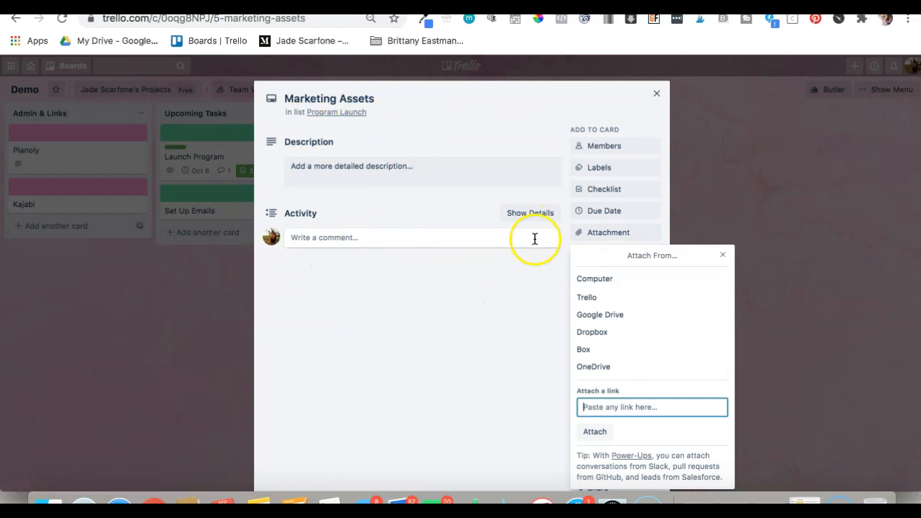
{"action": "left_click", "coordinate": [502, 306]}
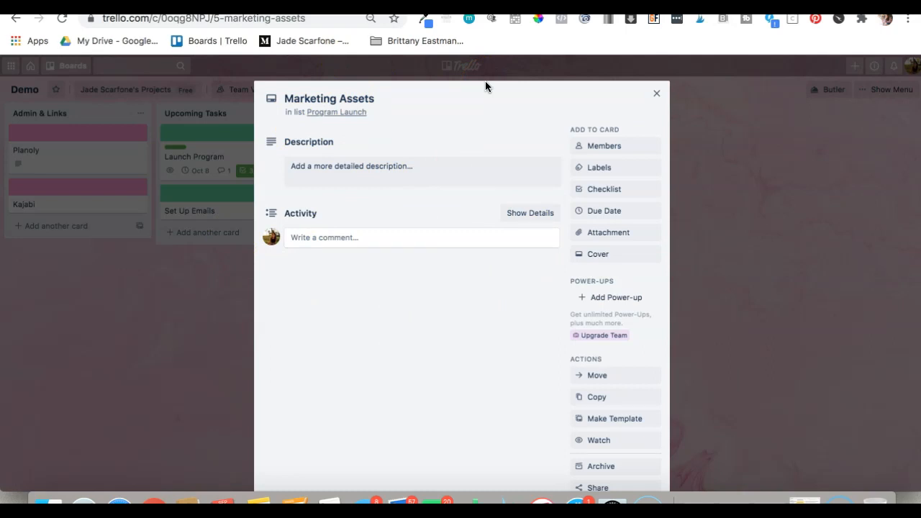
{"action": "left_click", "coordinate": [656, 93]}
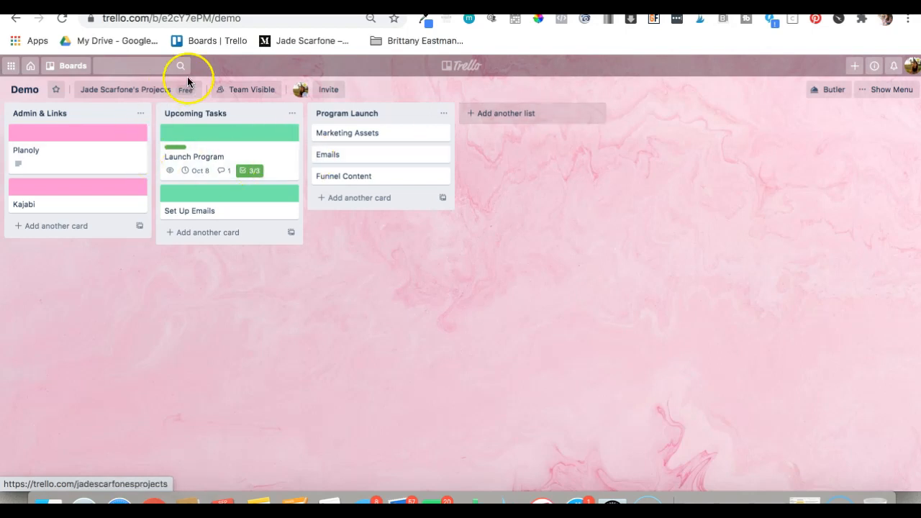
Return from the Unsplash background photos to the main board menu and look over its options.
{"action": "left_click", "coordinate": [890, 94]}
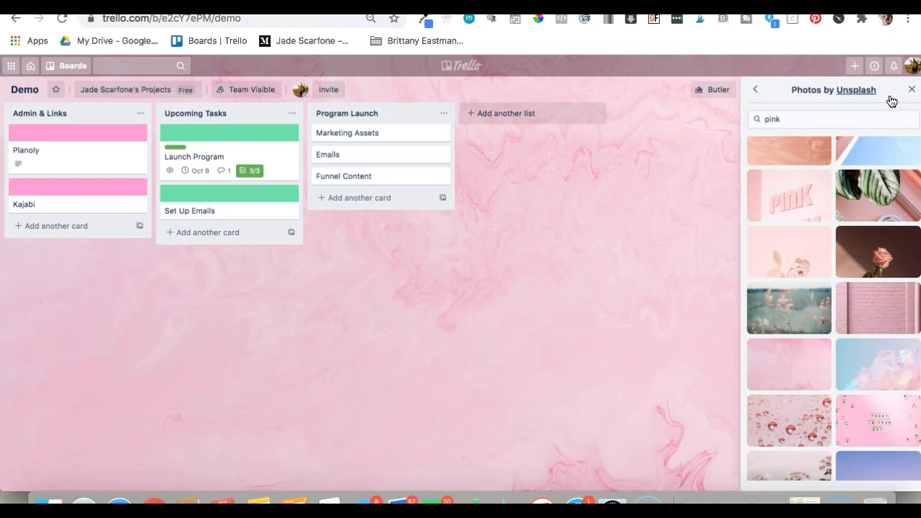
{"action": "left_click", "coordinate": [756, 96]}
{"action": "left_click", "coordinate": [755, 90]}
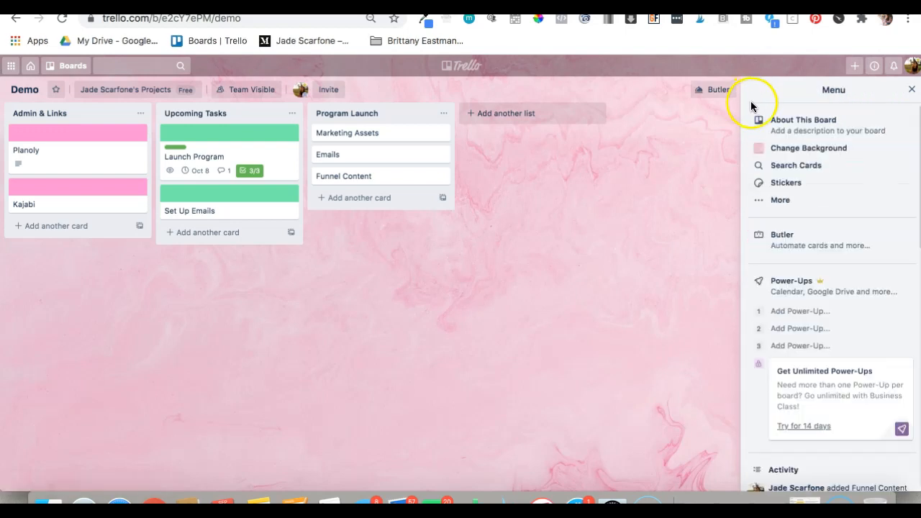
{"action": "scroll", "coordinate": [813, 305], "scroll_direction": "down", "scroll_amount": 5}
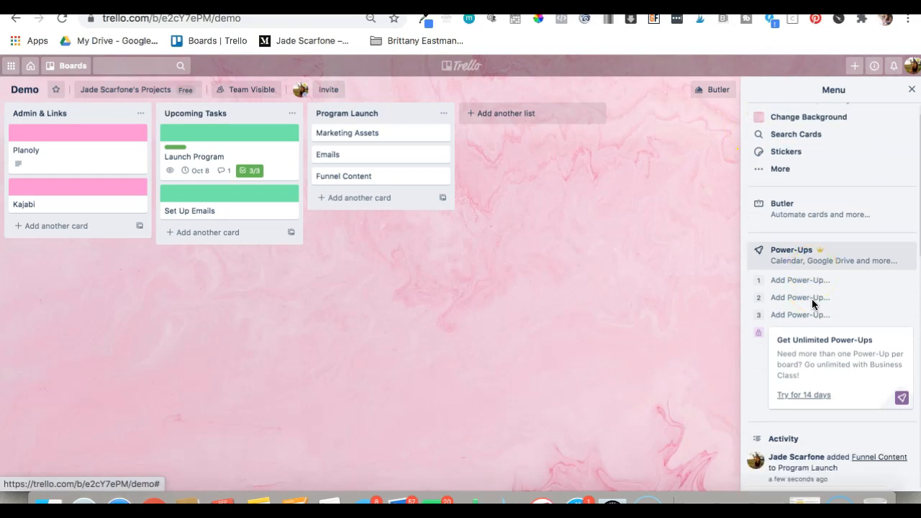
{"action": "scroll", "coordinate": [798, 302], "scroll_direction": "up", "scroll_amount": 5}
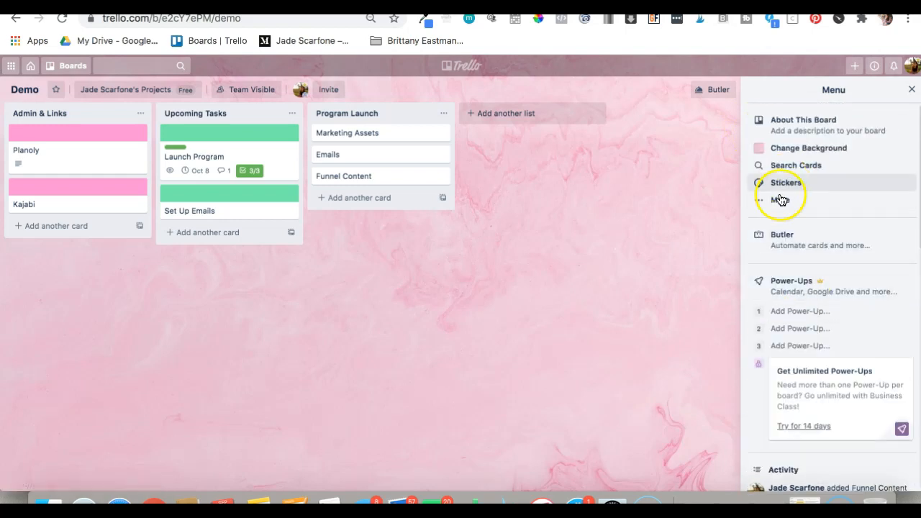
Browse the featured Power-Ups available for the board, and close the Power-Ups directory without adding any.
{"action": "left_click", "coordinate": [784, 279]}
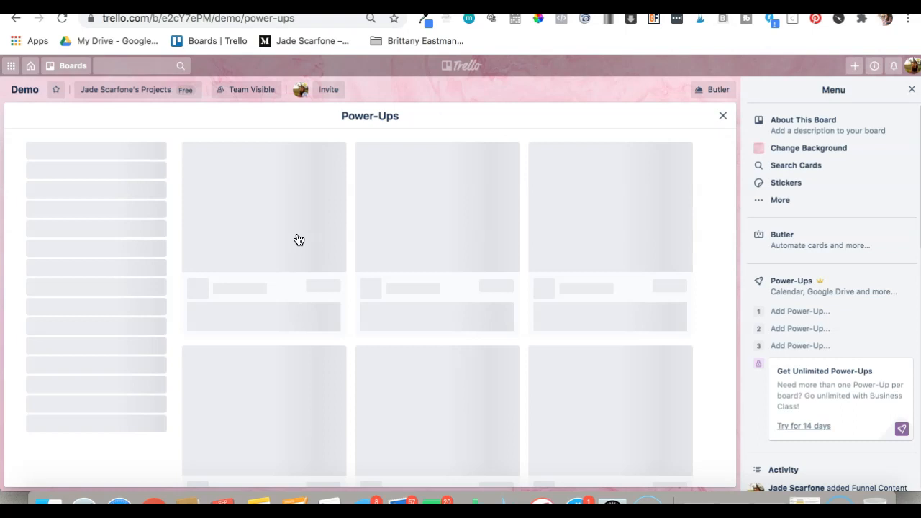
{"action": "left_click", "coordinate": [324, 301]}
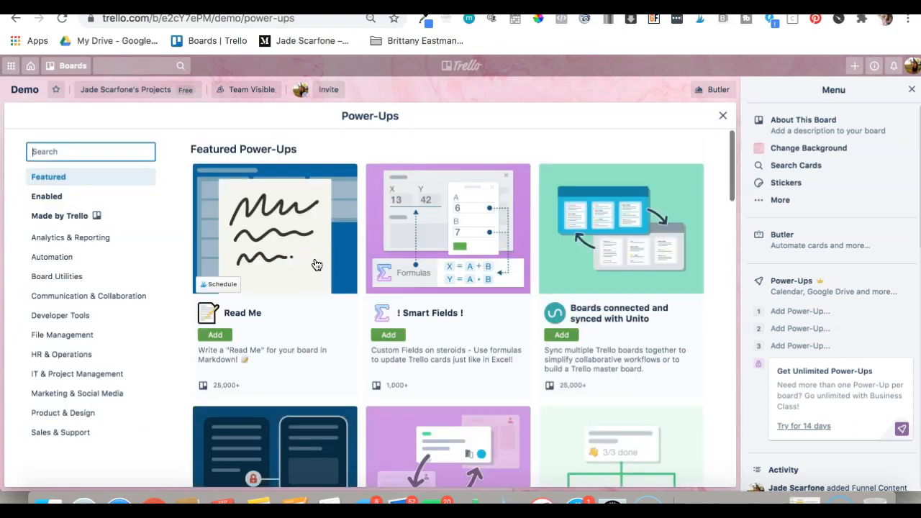
{"action": "scroll", "coordinate": [316, 265], "scroll_direction": "down", "scroll_amount": 4}
{"action": "scroll", "coordinate": [317, 237], "scroll_direction": "up", "scroll_amount": 4}
{"action": "left_click", "coordinate": [316, 218]}
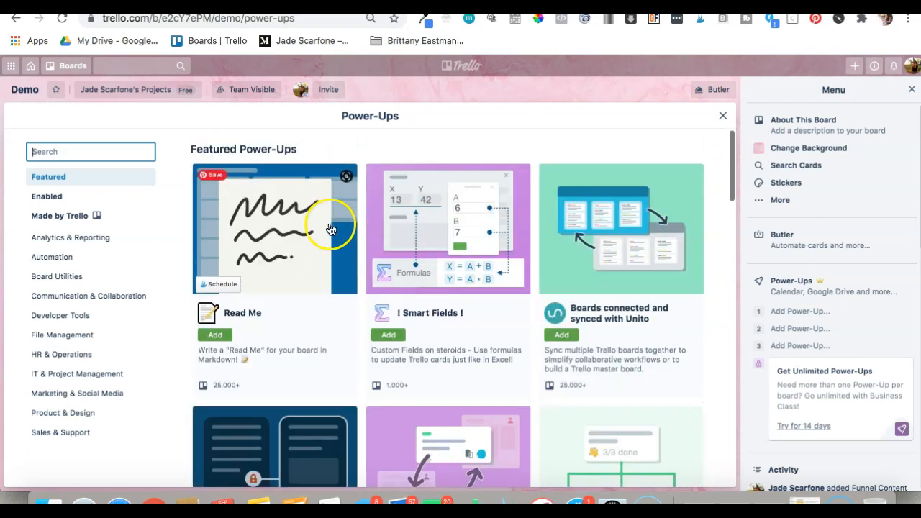
{"action": "scroll", "coordinate": [89, 319], "scroll_direction": "down", "scroll_amount": 2}
{"action": "scroll", "coordinate": [672, 194], "scroll_direction": "up", "scroll_amount": 2}
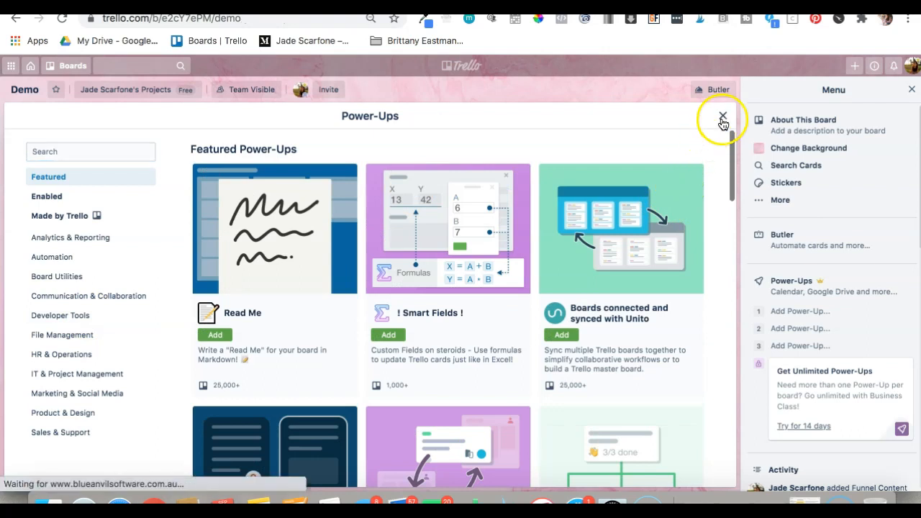
{"action": "left_click", "coordinate": [720, 117]}
Look over the additional board options, such as settings, labels and archived items, and close the board menu.
{"action": "left_click", "coordinate": [758, 201]}
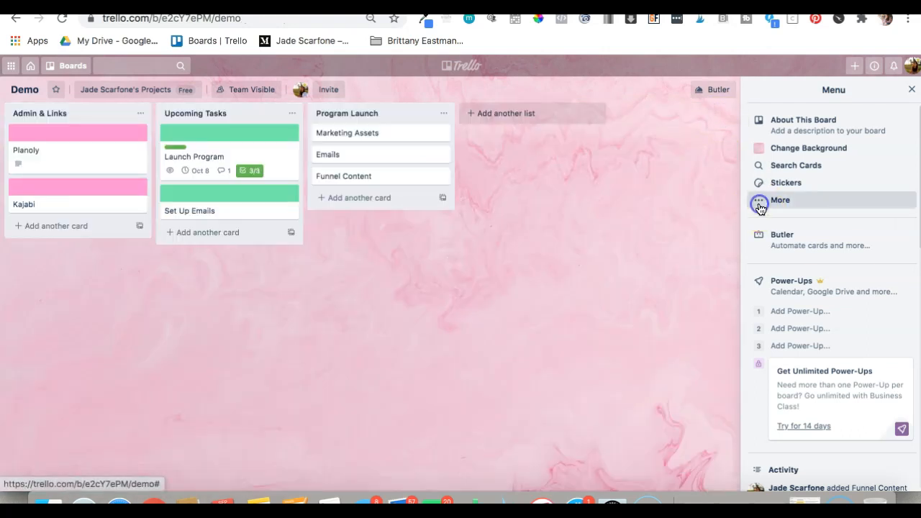
{"action": "left_click", "coordinate": [760, 137]}
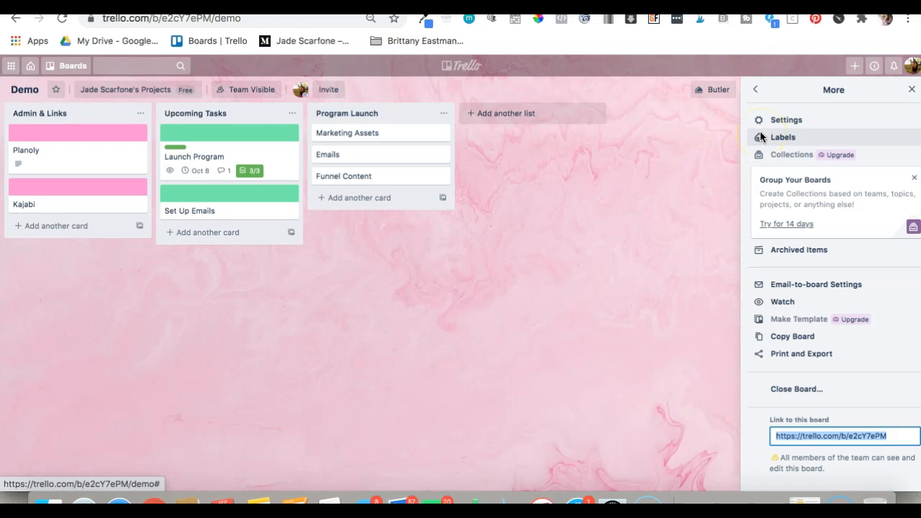
{"action": "left_click", "coordinate": [755, 89]}
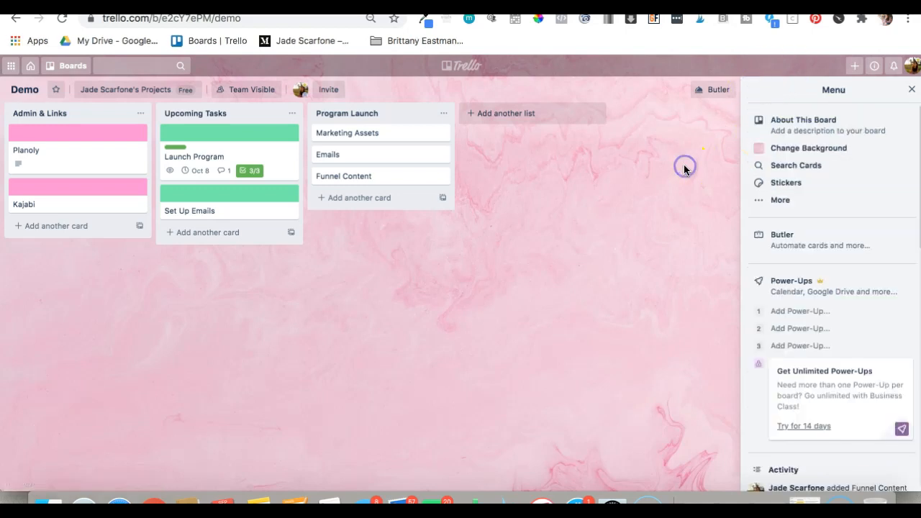
{"action": "left_click", "coordinate": [911, 91]}
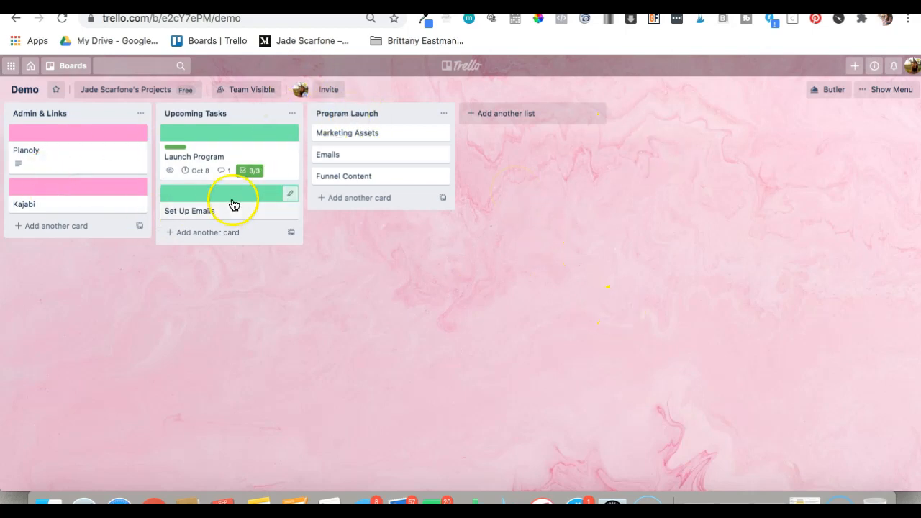
Archive the Funnel Content card in the Program Launch list and delete it permanently.
{"action": "left_click", "coordinate": [407, 175]}
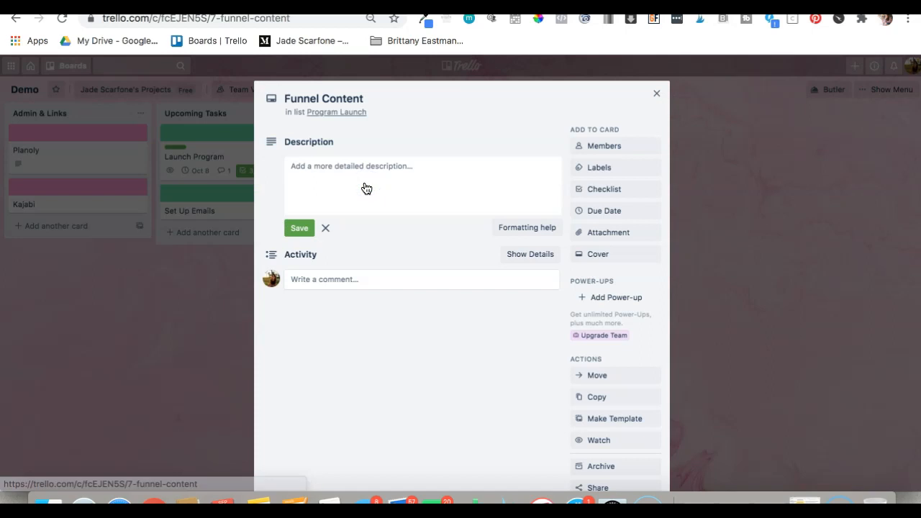
{"action": "scroll", "coordinate": [569, 413], "scroll_direction": "down", "scroll_amount": 2}
{"action": "left_click", "coordinate": [585, 405]}
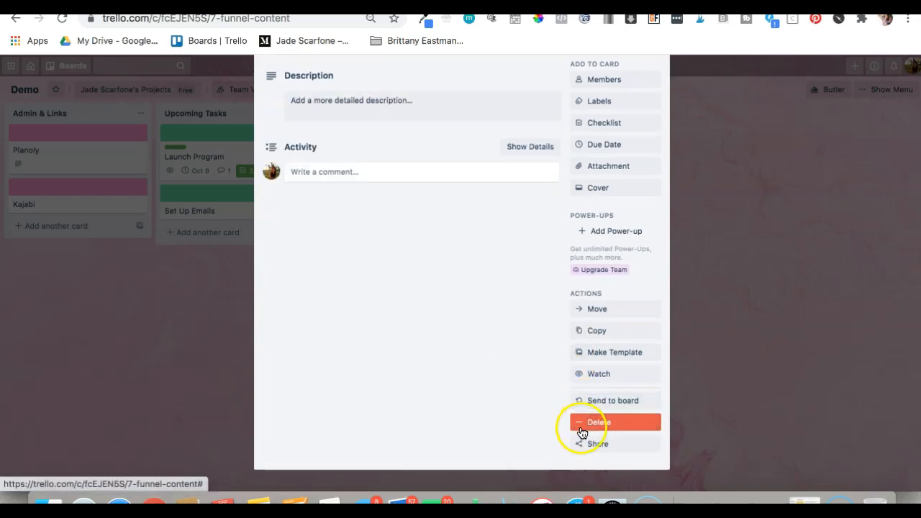
{"action": "left_click", "coordinate": [581, 429]}
{"action": "left_click", "coordinate": [653, 400]}
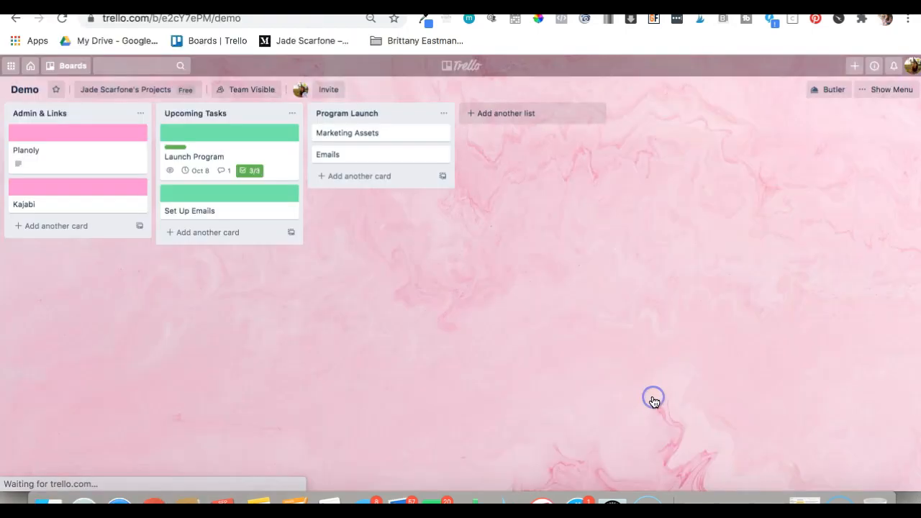